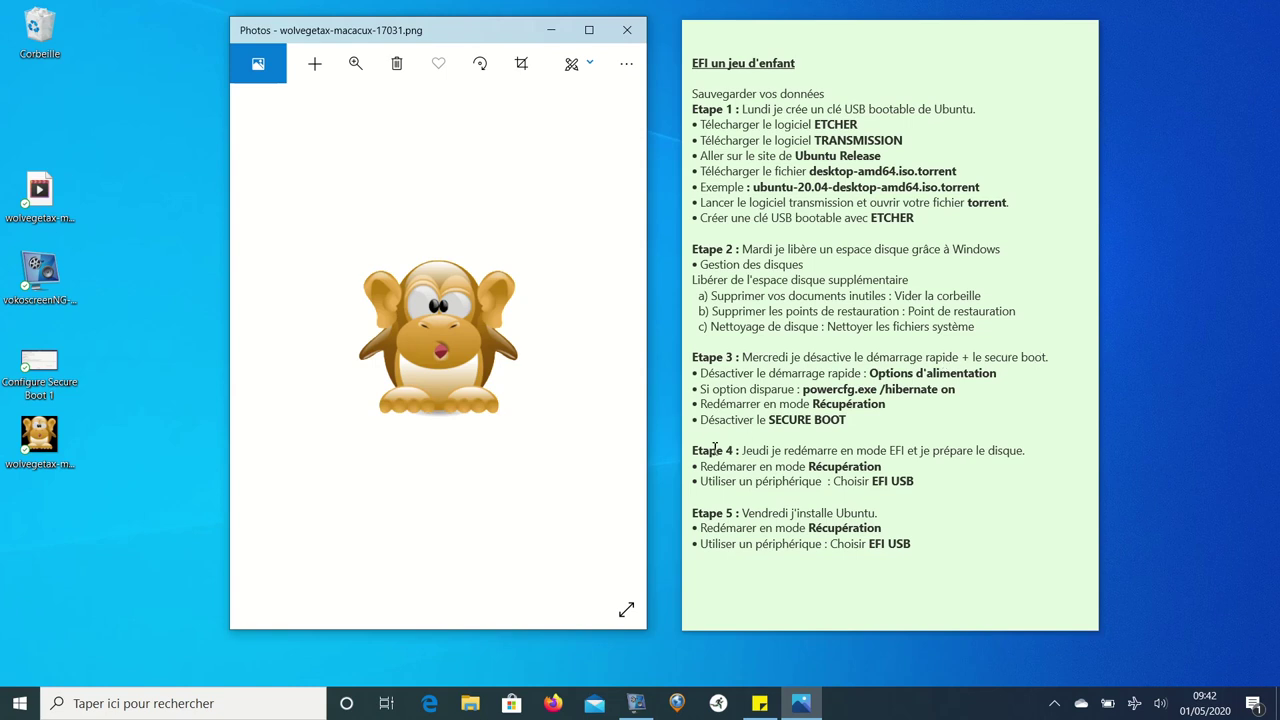
Switch to Firefox, go to the bookmarked balenaEtcher site and save the Windows installer balenaEtcher-Setup-1.5.81.exe
left_click(819, 452)
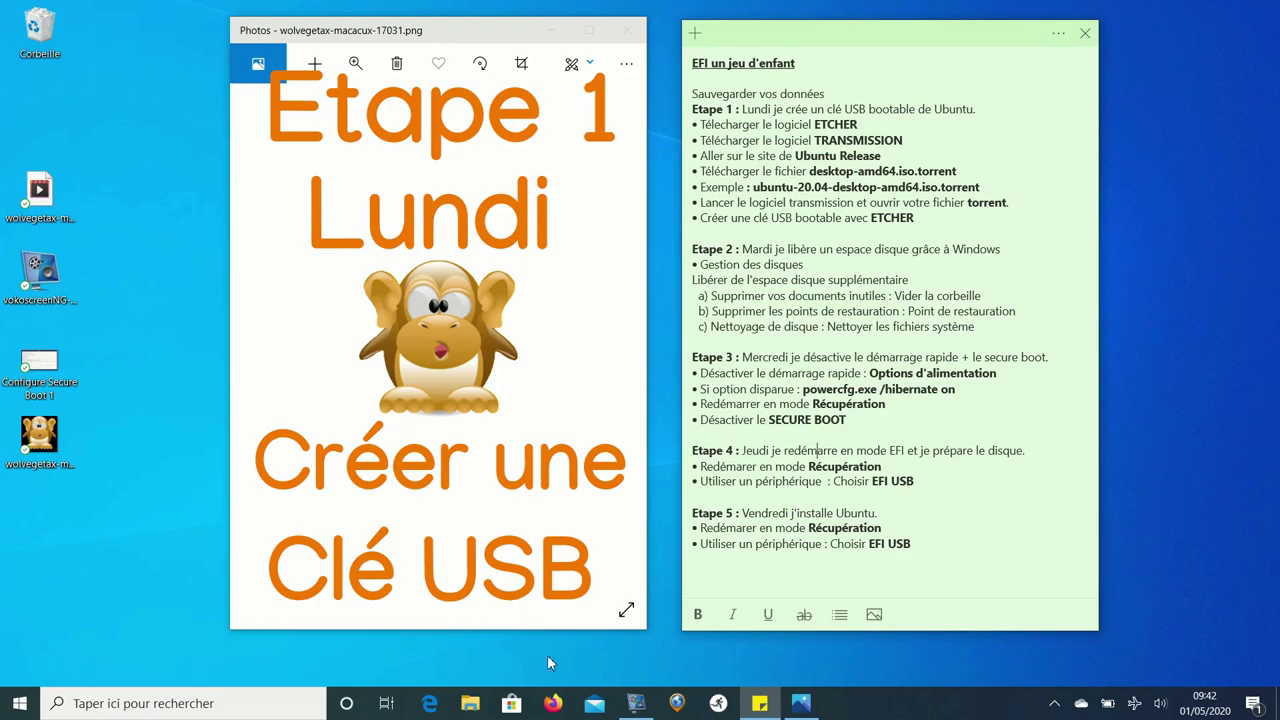
left_click(553, 703)
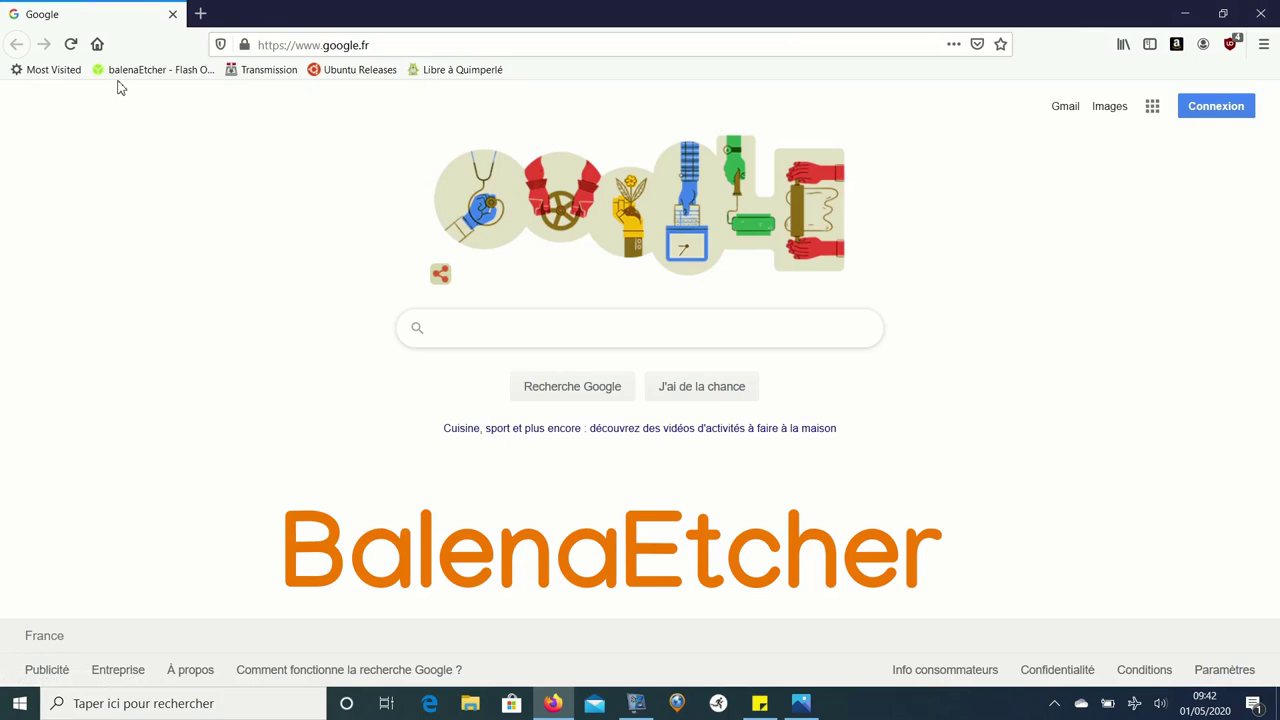
left_click(119, 76)
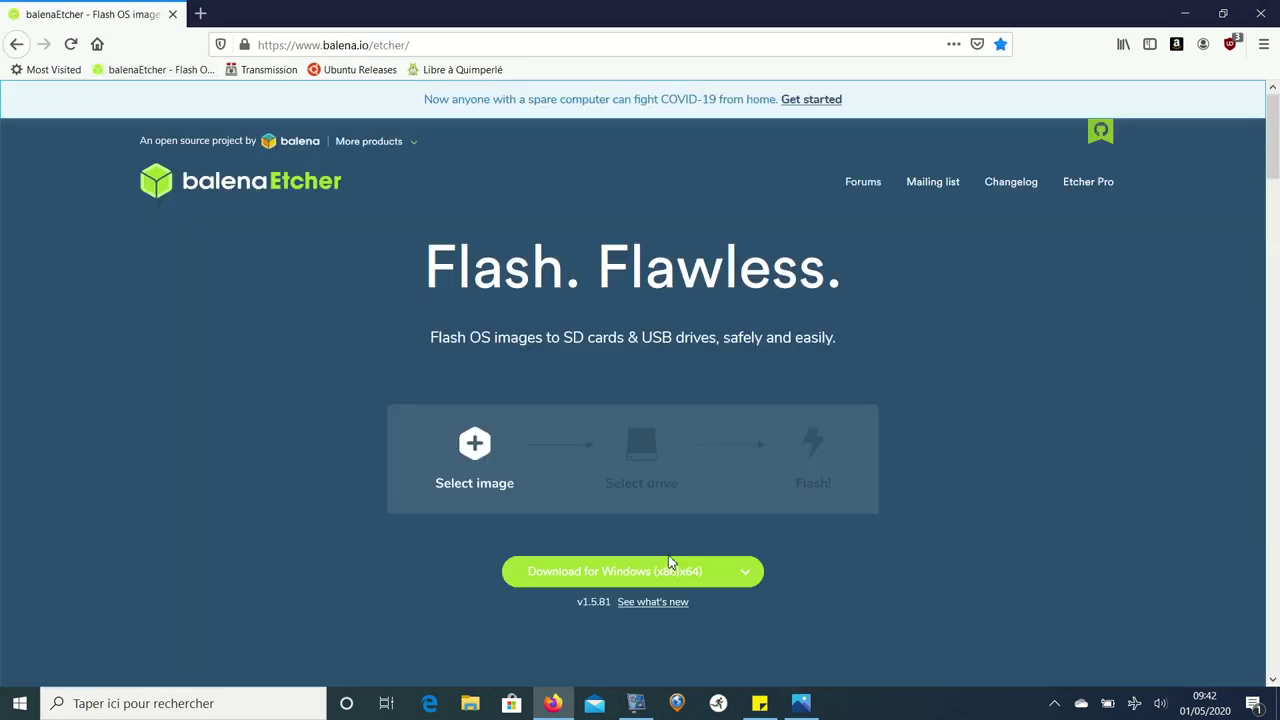
left_click(672, 574)
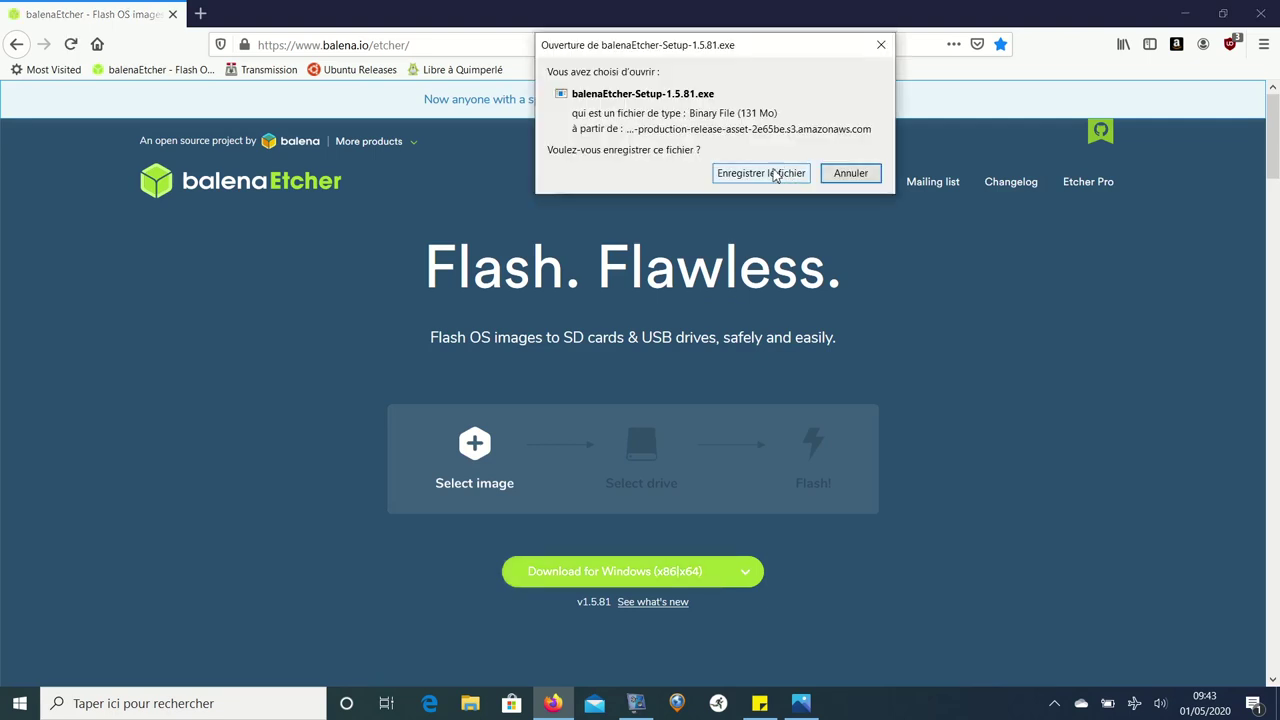
left_click(770, 177)
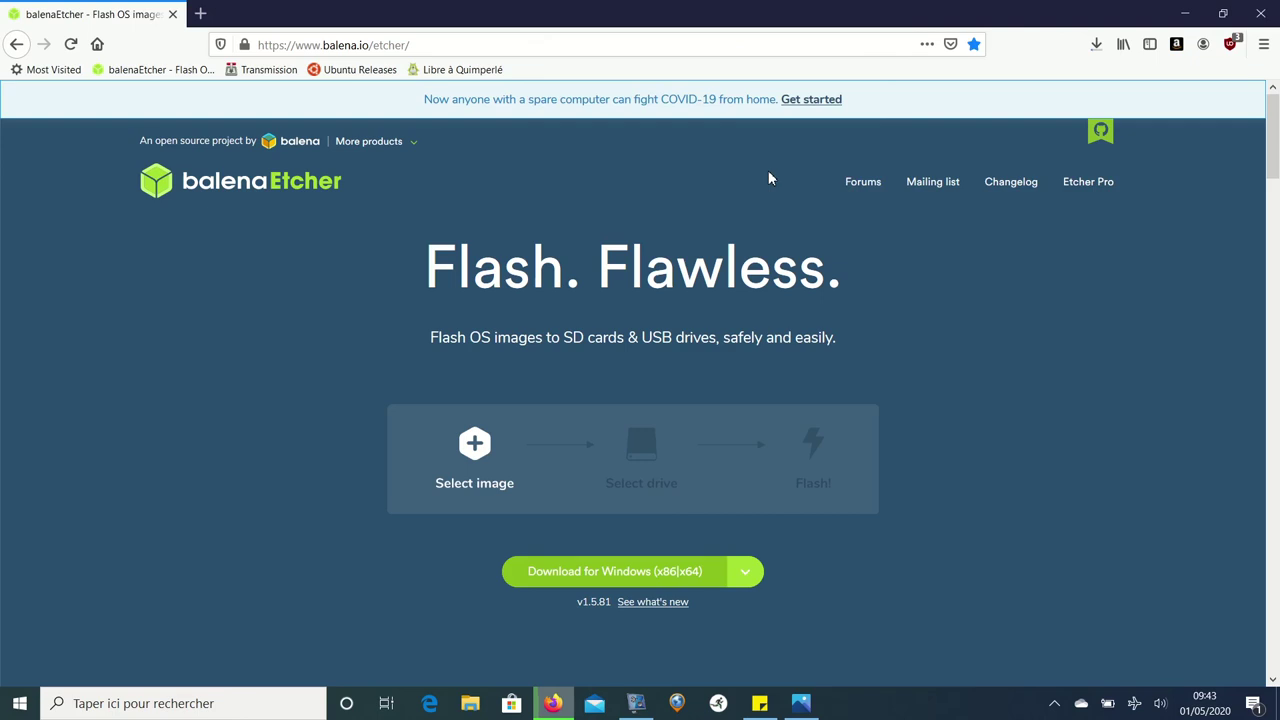
Visit the bookmarked Transmission download page and save the 64-bit Windows installer transmission-2.94-x64.msi
left_click(266, 77)
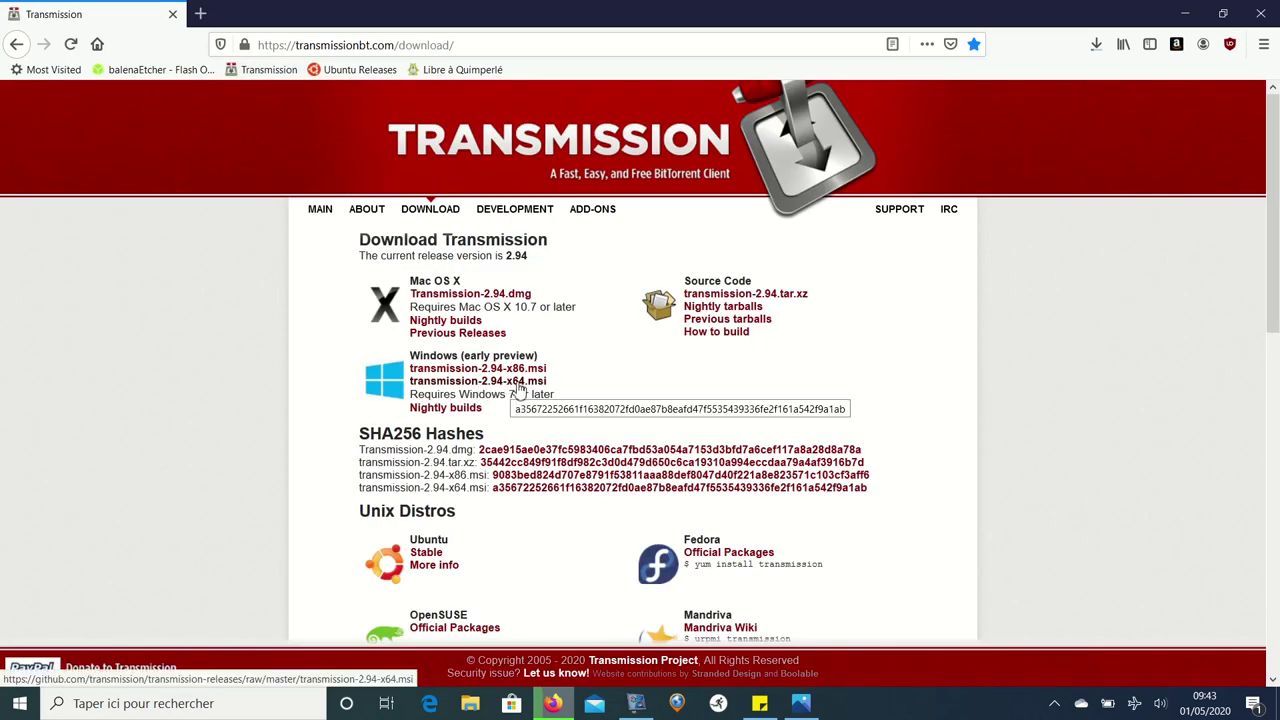
left_click(522, 386)
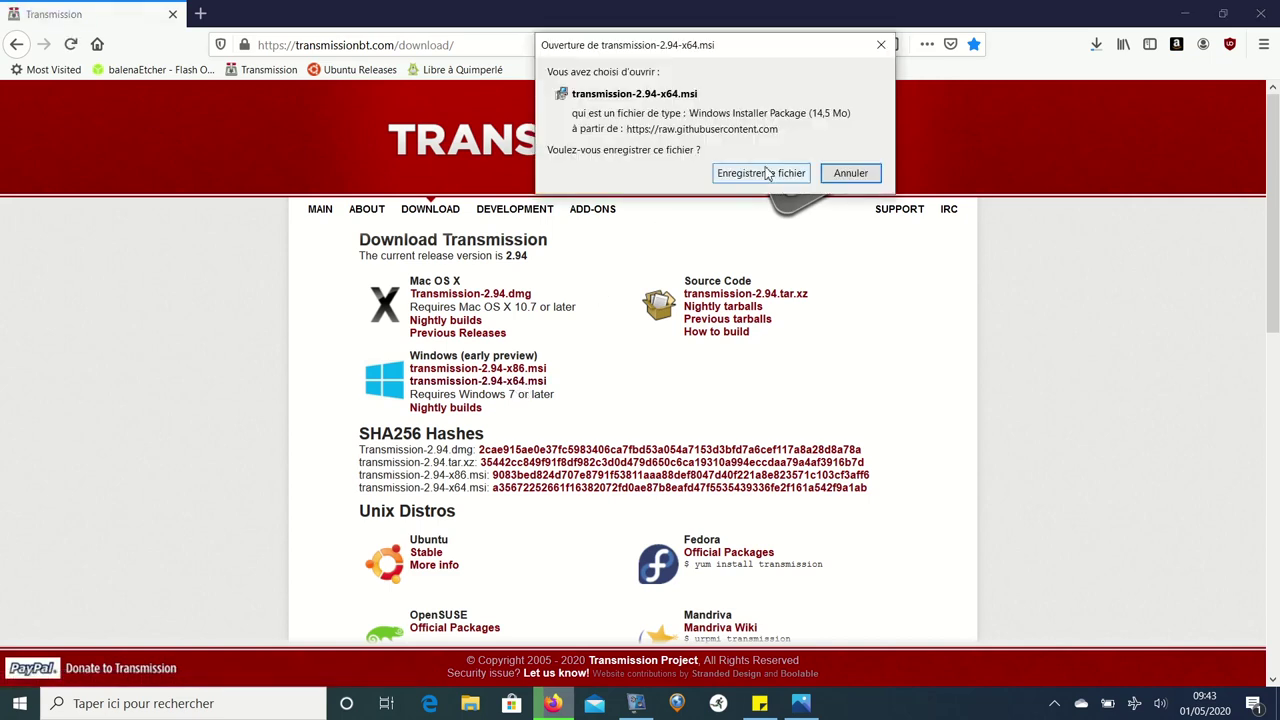
left_click(767, 174)
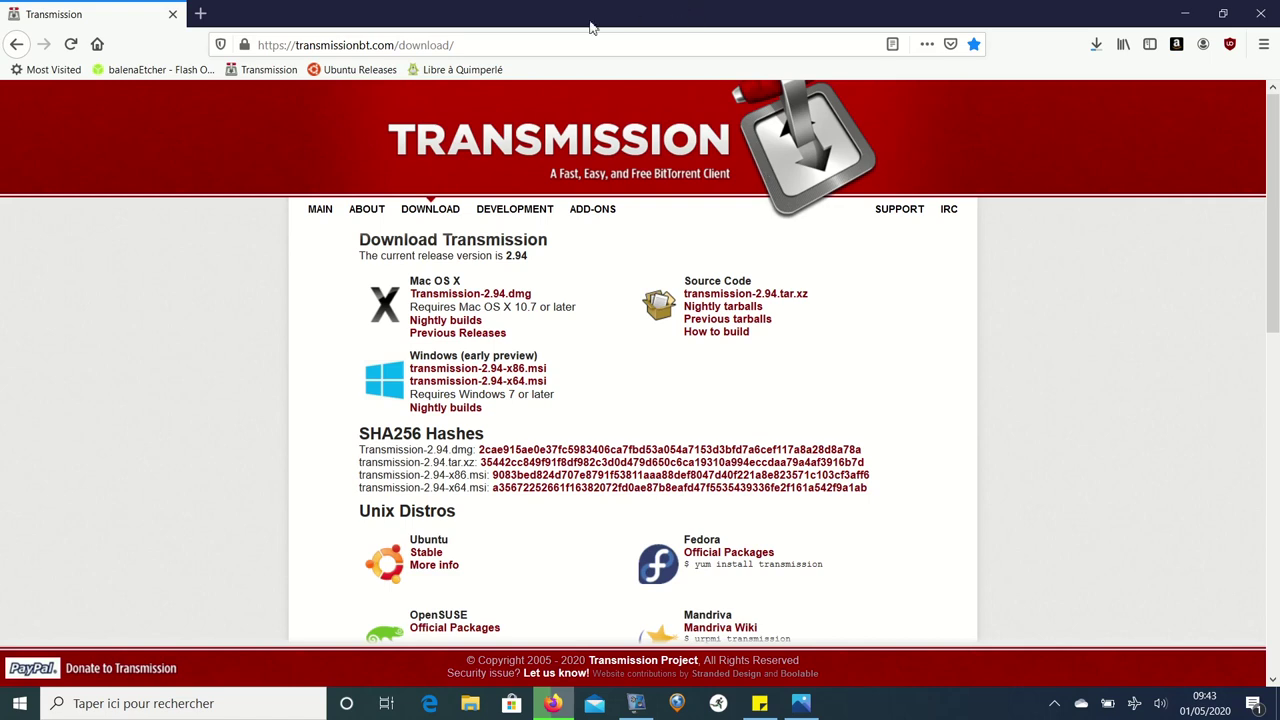
From the bookmarked Ubuntu Releases site, save ubuntu-20.04-desktop-amd64.iso.torrent for Ubuntu 20.04 LTS (Focal Fossa)
left_click(336, 76)
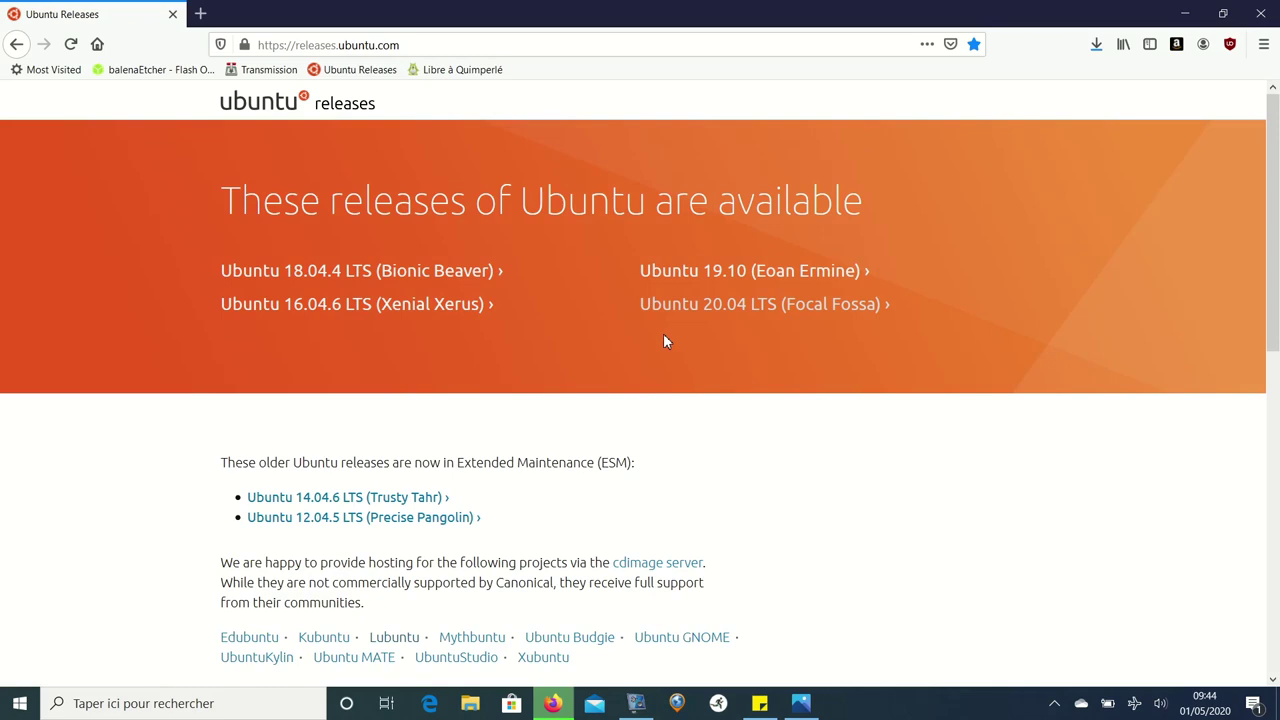
left_click(735, 305)
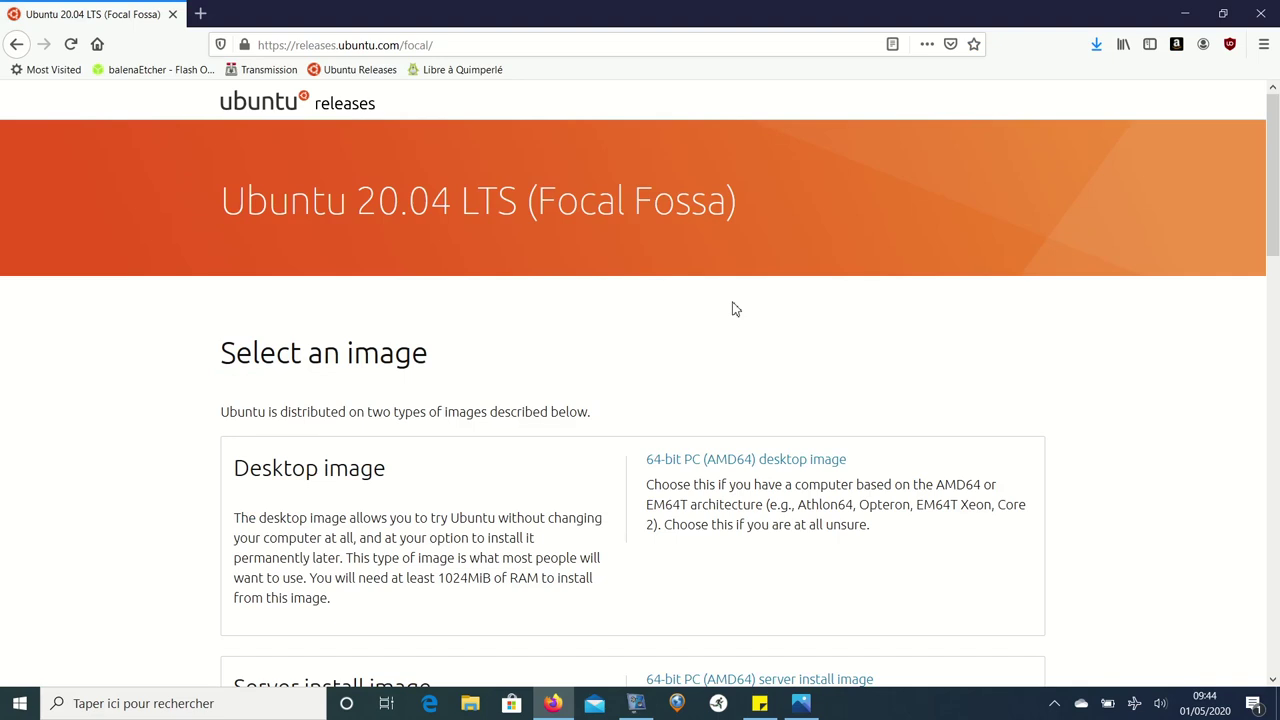
scroll(732, 309, "down", 7)
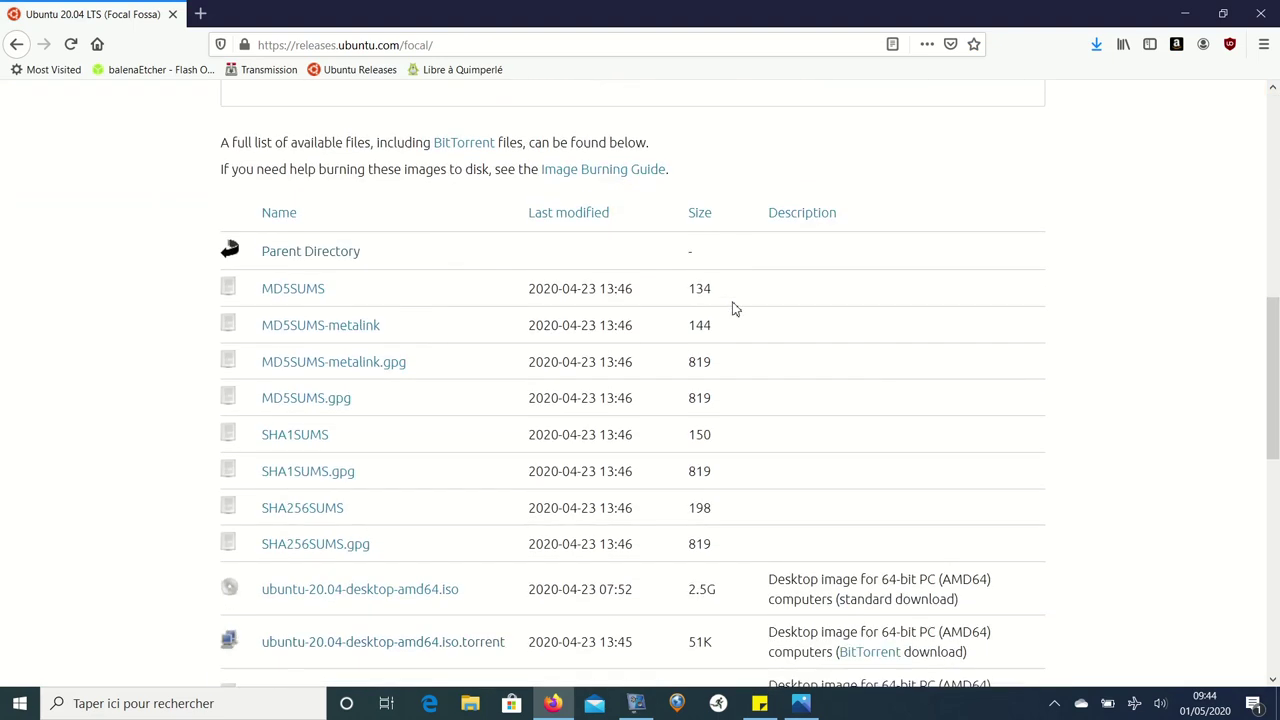
scroll(734, 306, "down", 3)
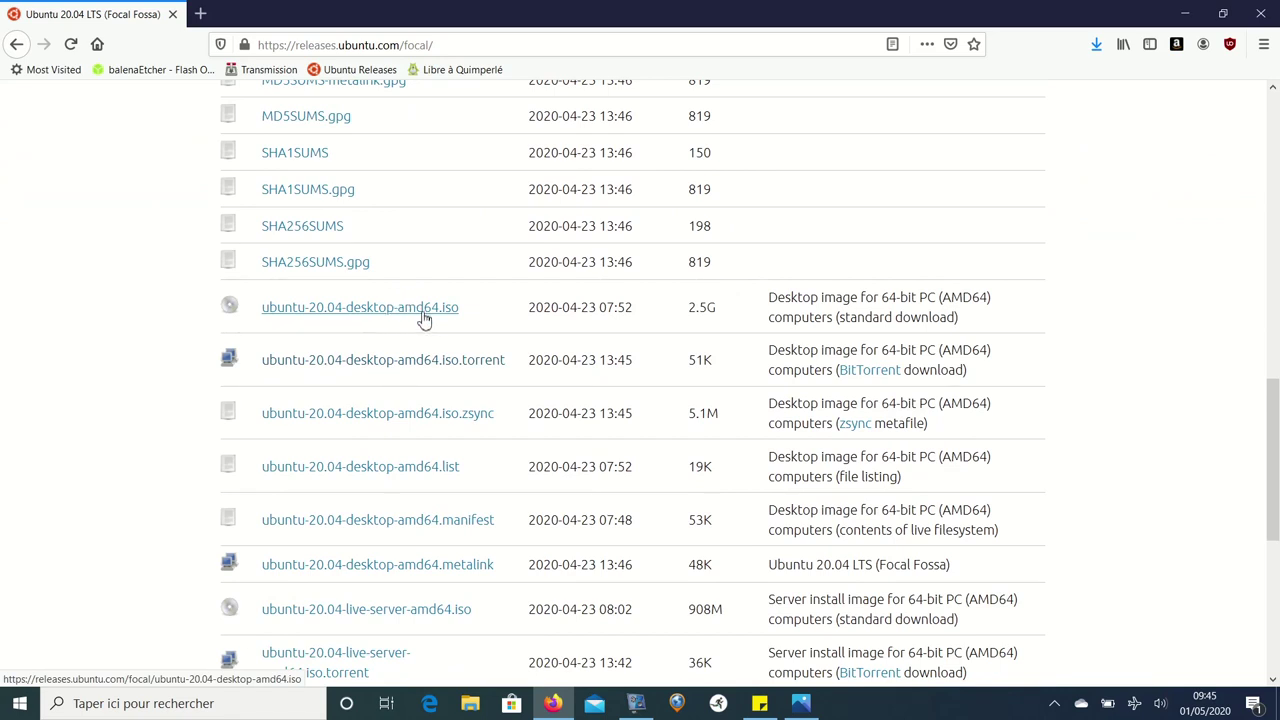
left_click(471, 362)
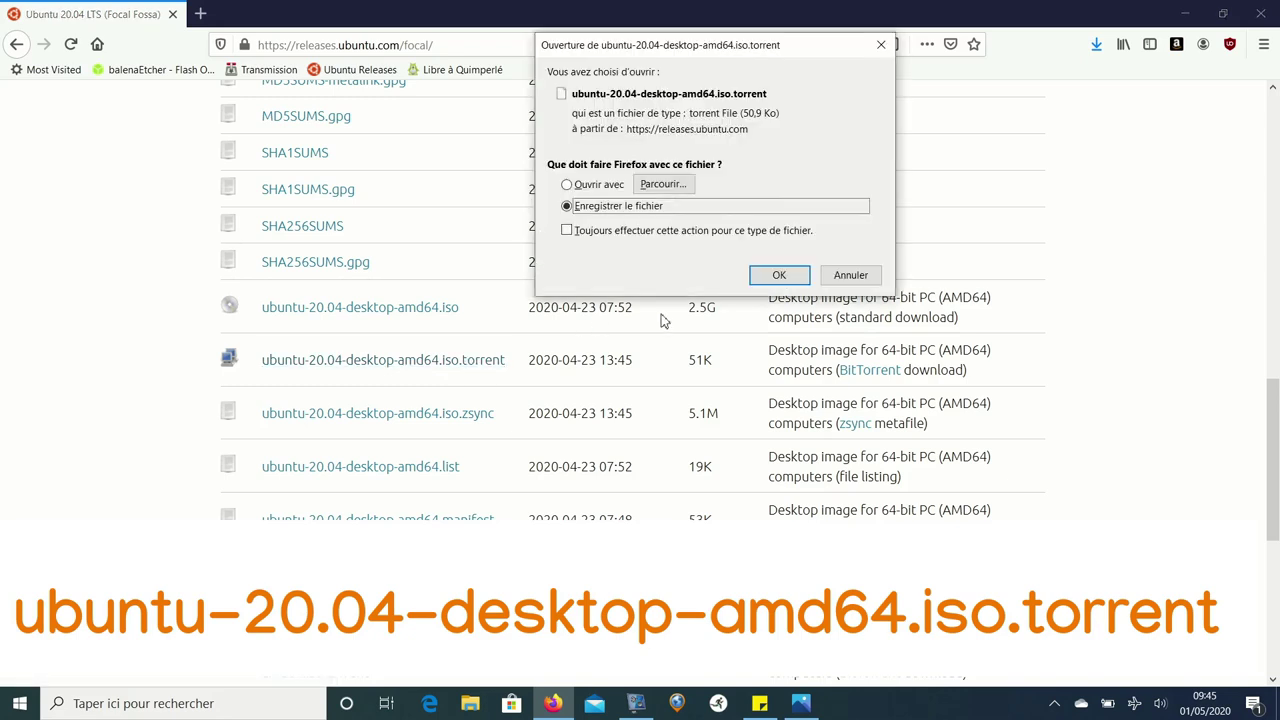
left_click(778, 276)
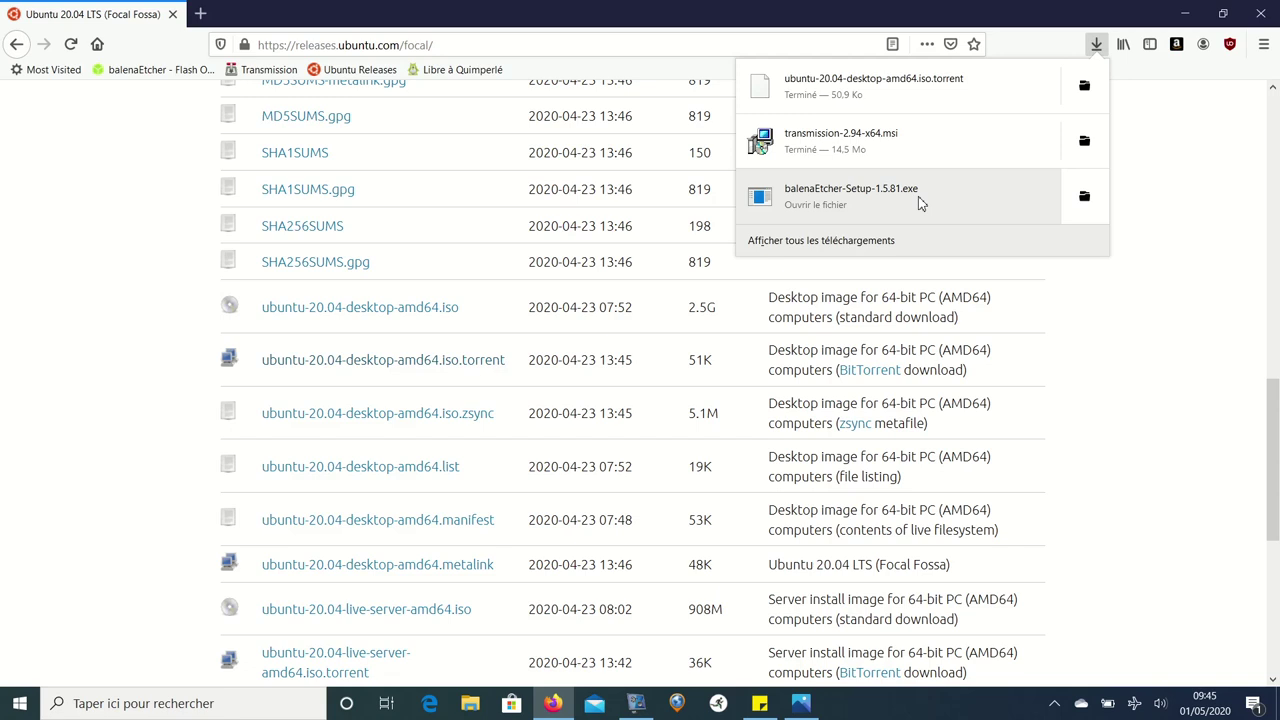
Show the downloaded balenaEtcher setup in its folder, run it and accept the licence to install it
left_click(1084, 198)
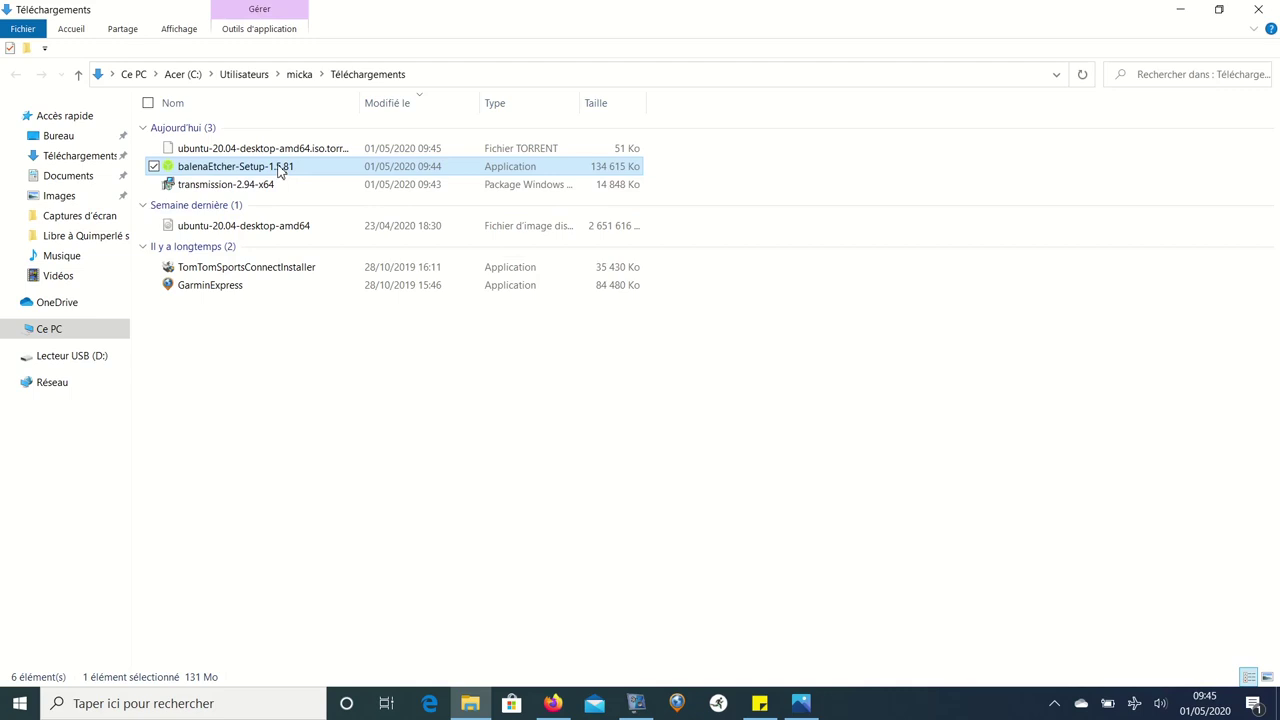
double_click(282, 168)
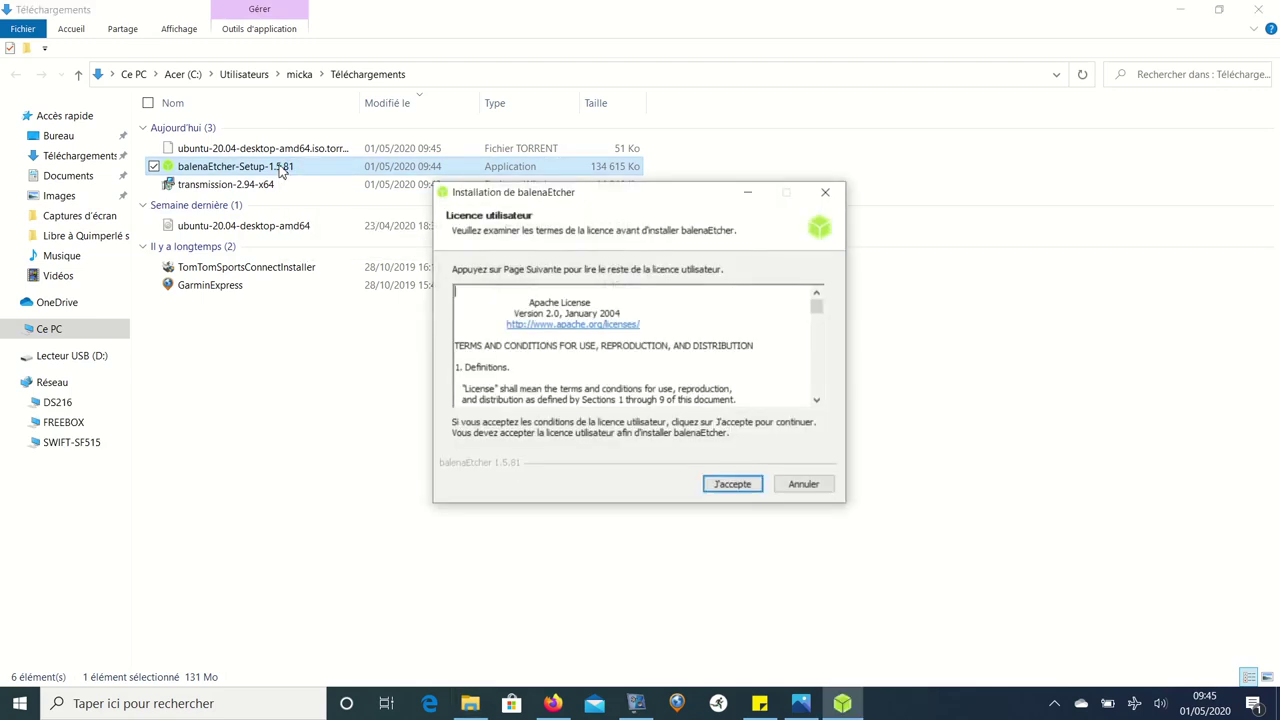
left_click(734, 485)
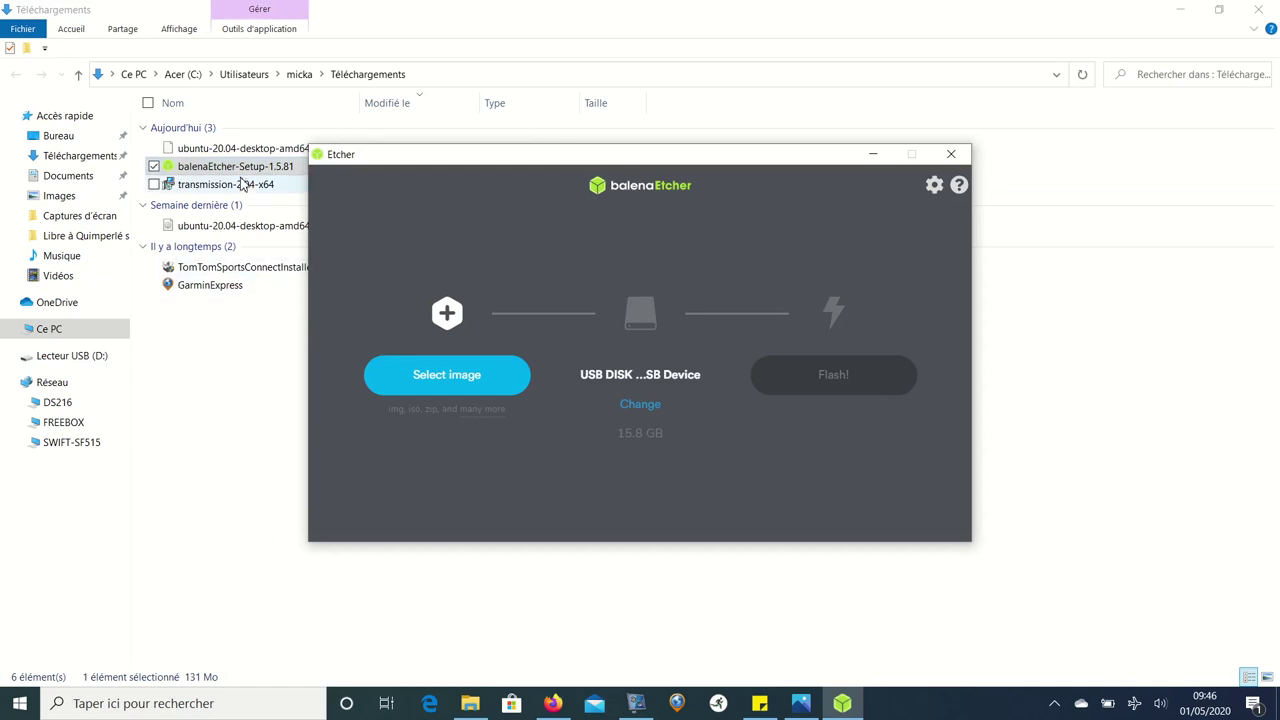
Install Transmission 2.94 from the downloaded x64 package, accepting the license terms and keeping the default features and location
left_click(243, 188)
double_click(243, 188)
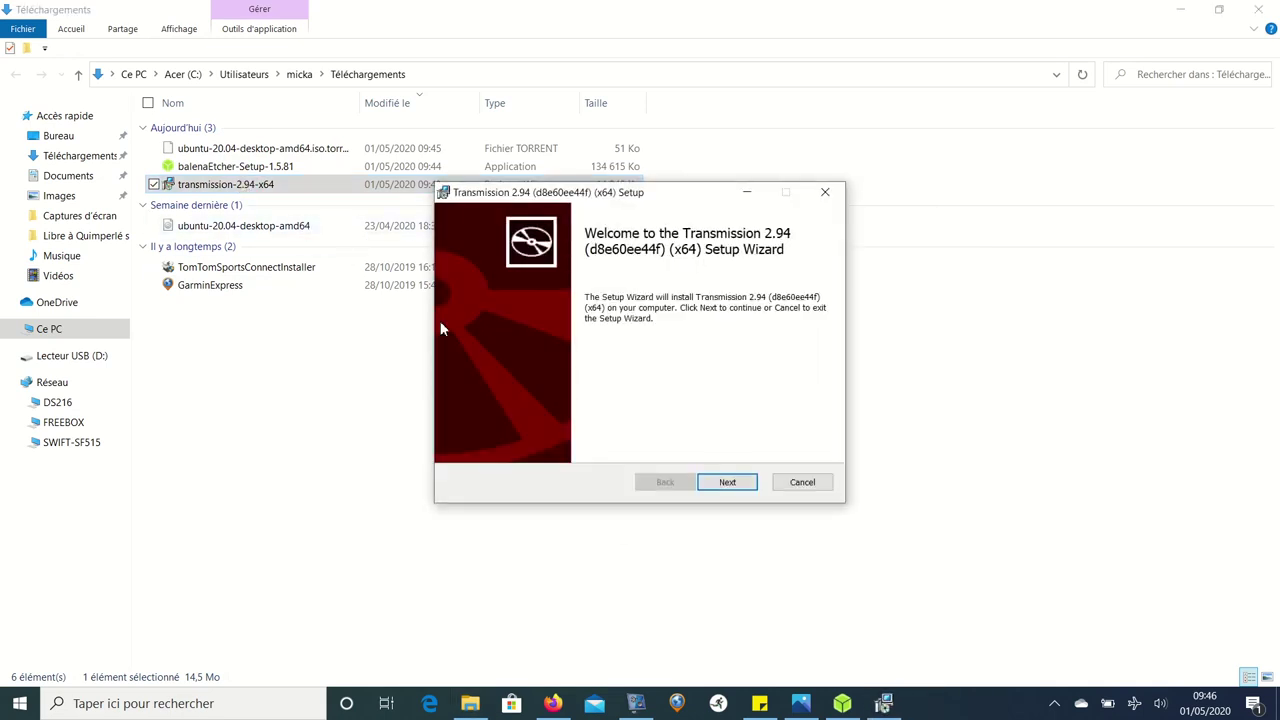
left_click(727, 484)
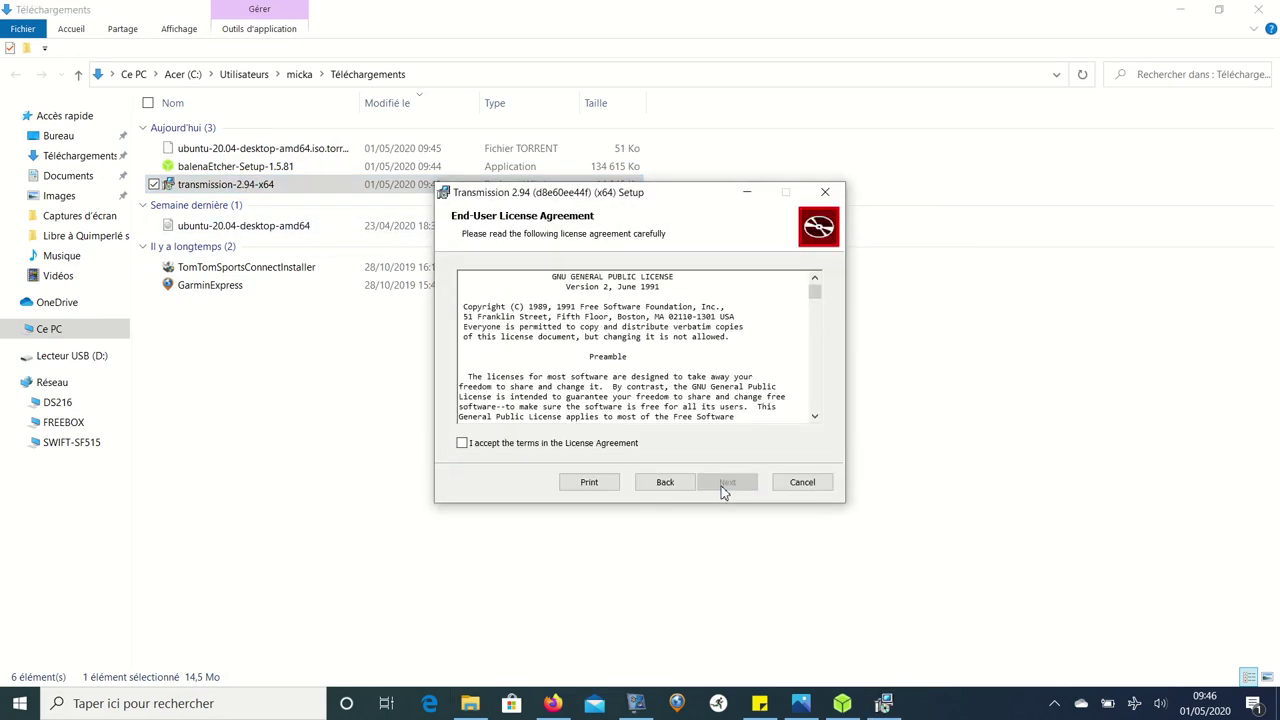
left_click(463, 445)
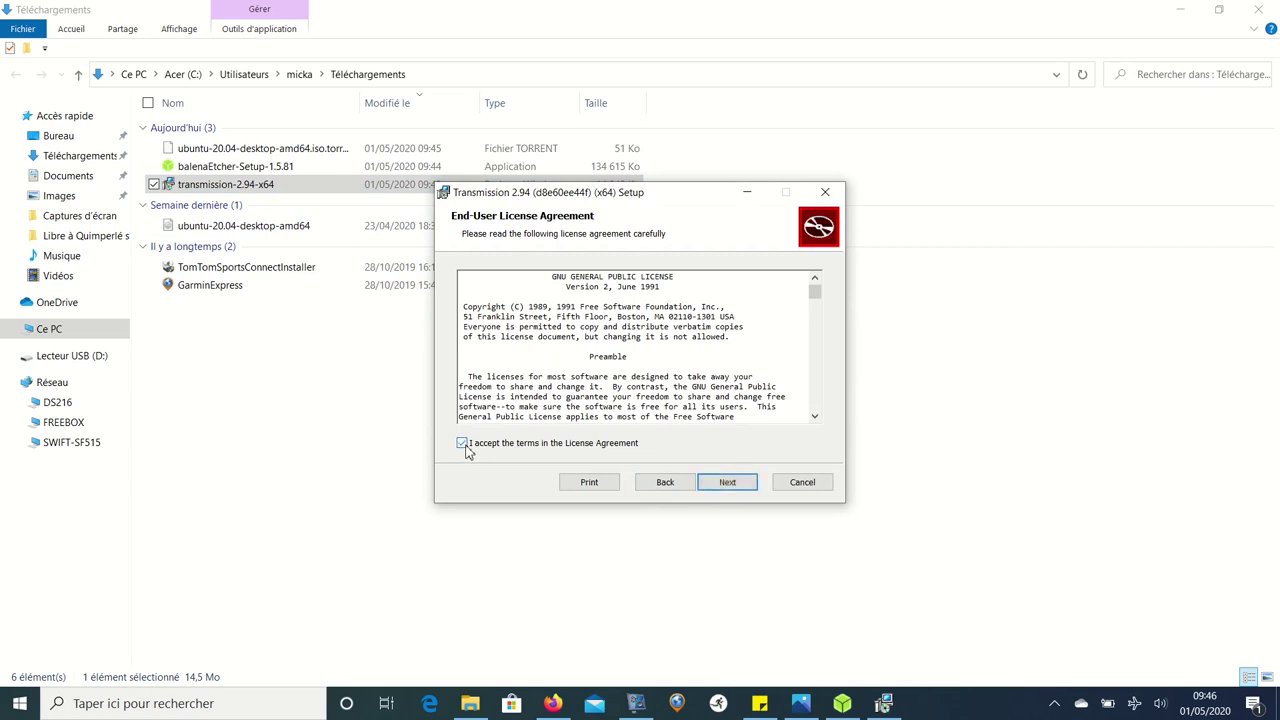
left_click(724, 484)
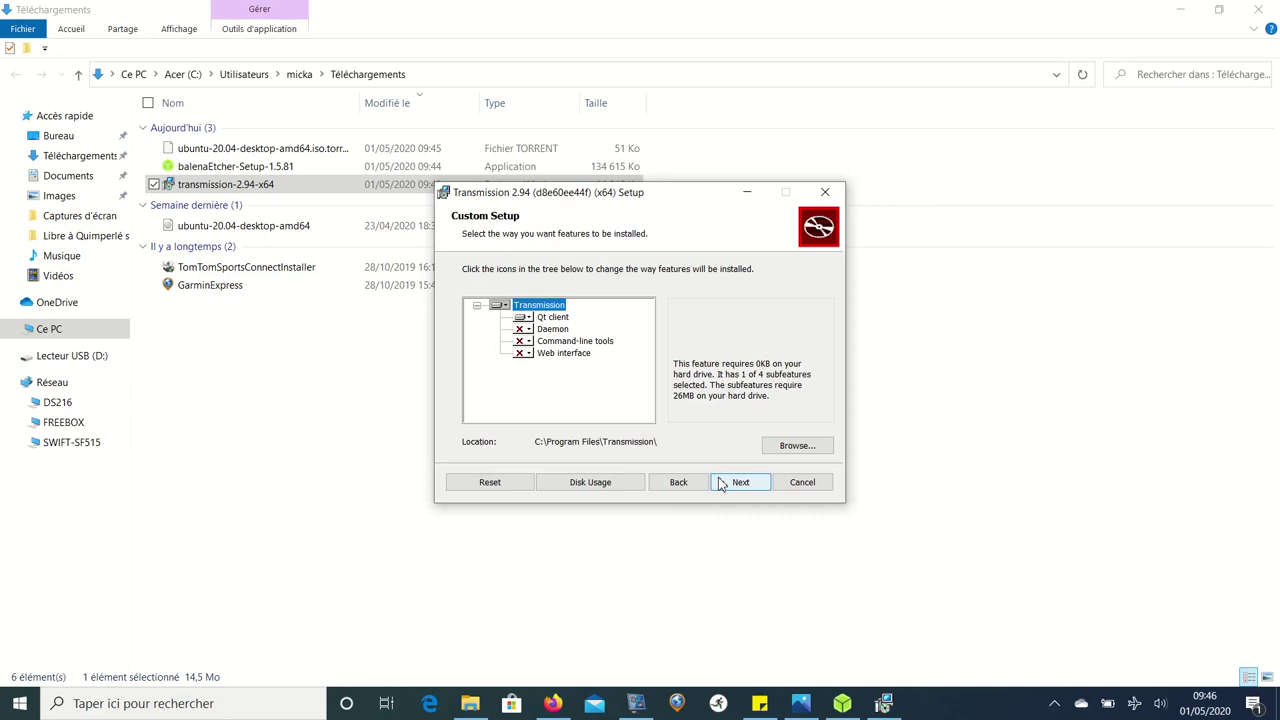
left_click(720, 484)
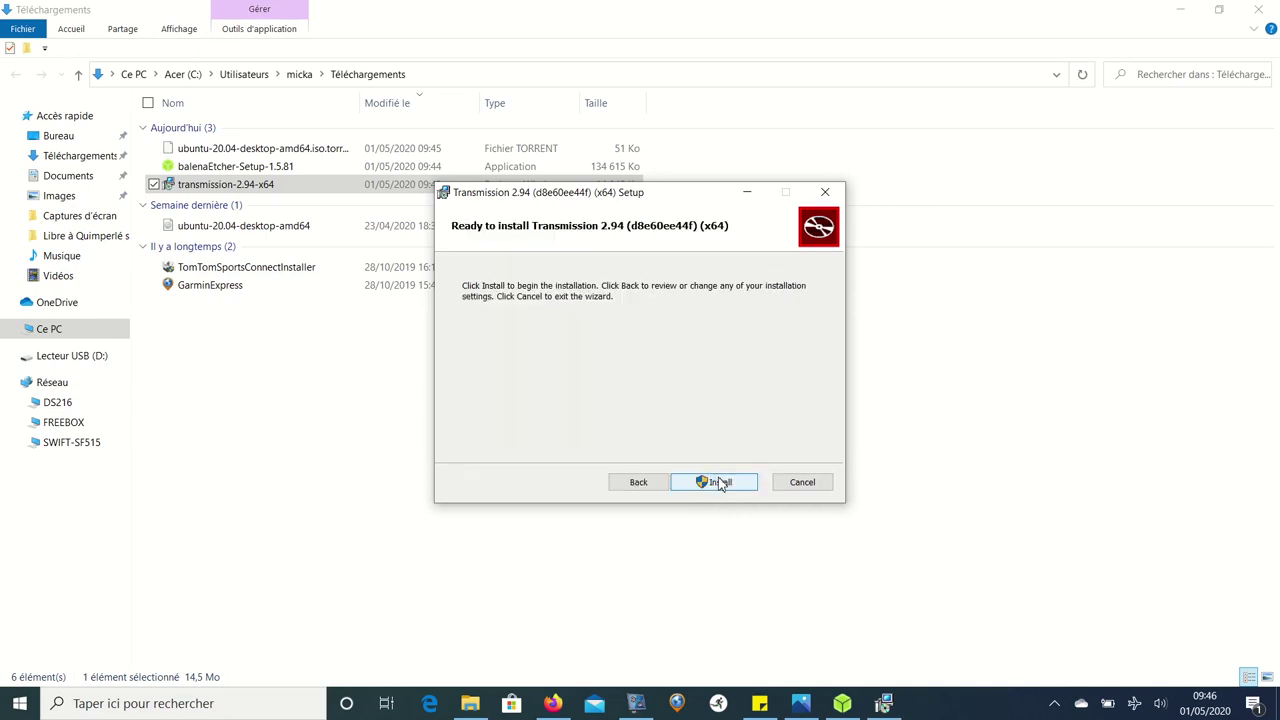
left_click(720, 484)
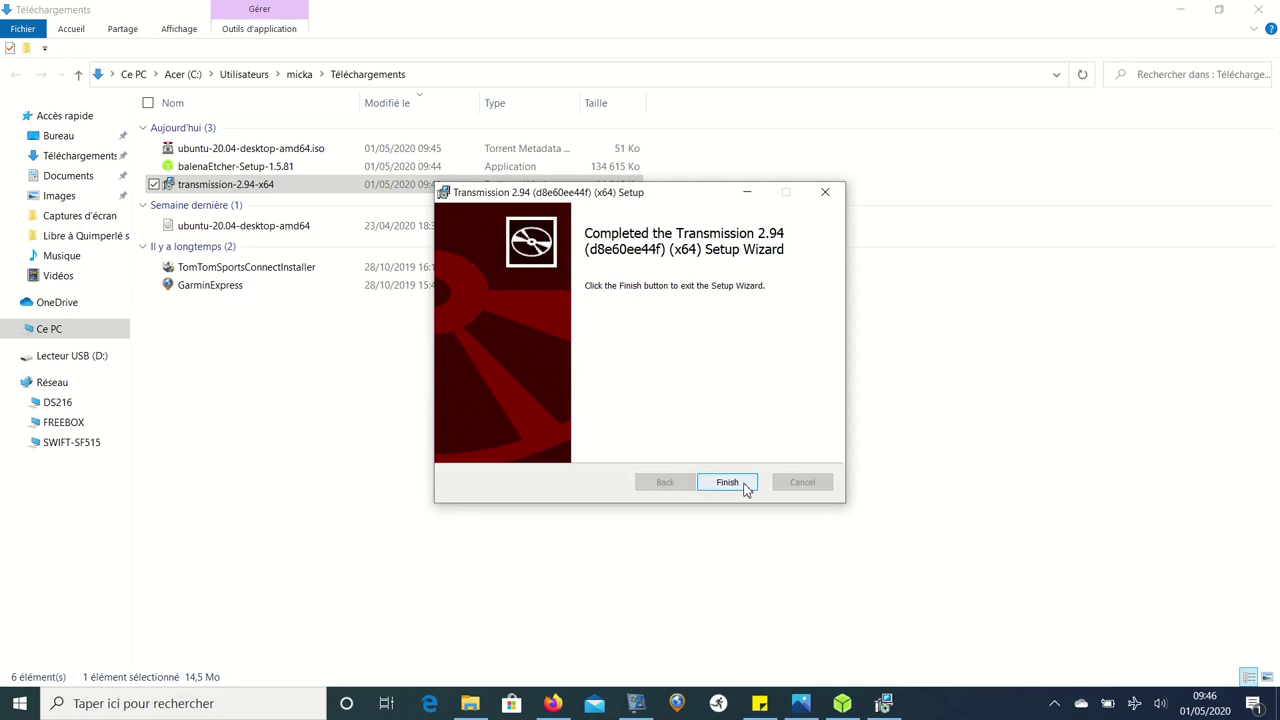
left_click(727, 482)
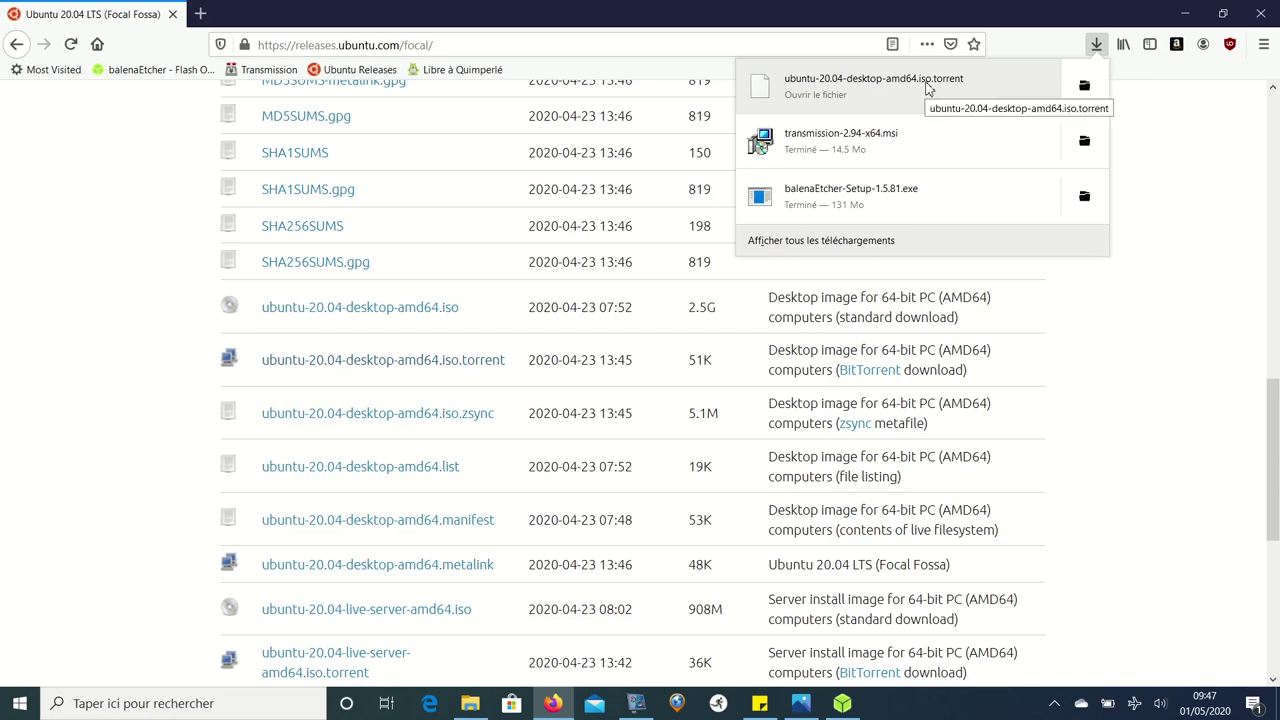
Open the downloaded Ubuntu torrent file in Transmission and start downloading the ISO to the Downloads folder
left_click(1084, 88)
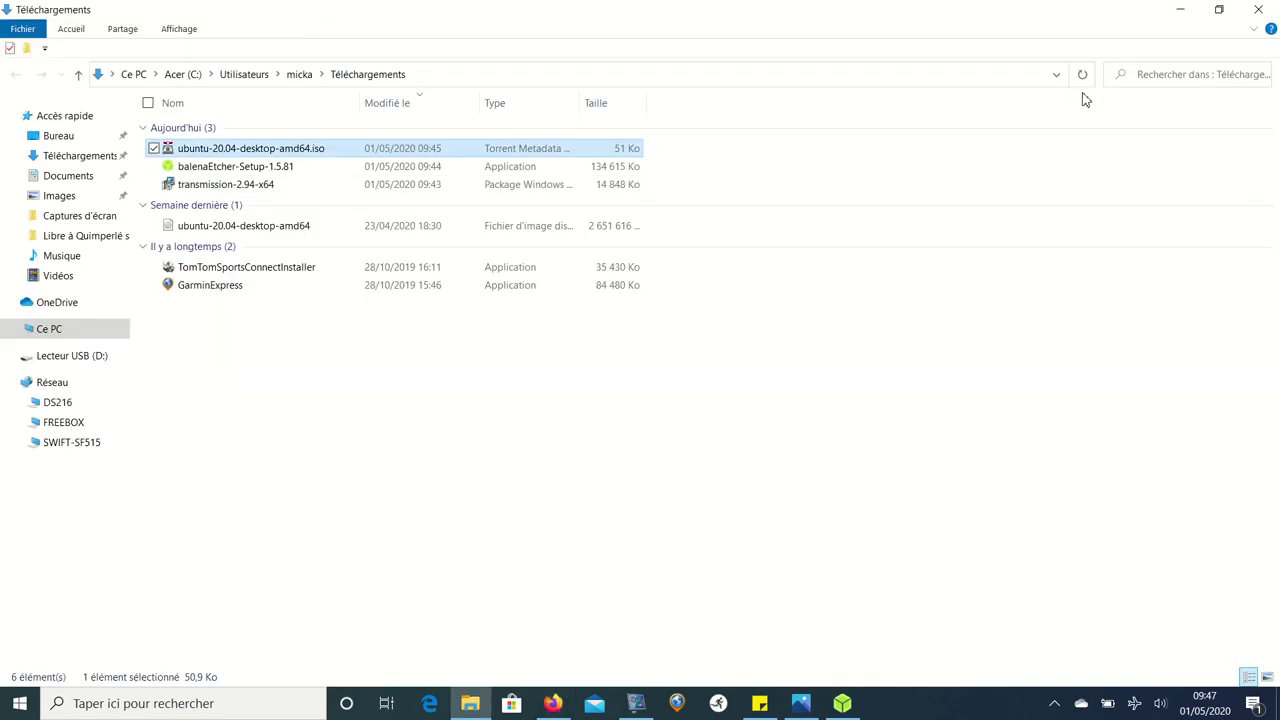
double_click(200, 150)
mouse_move(886, 706)
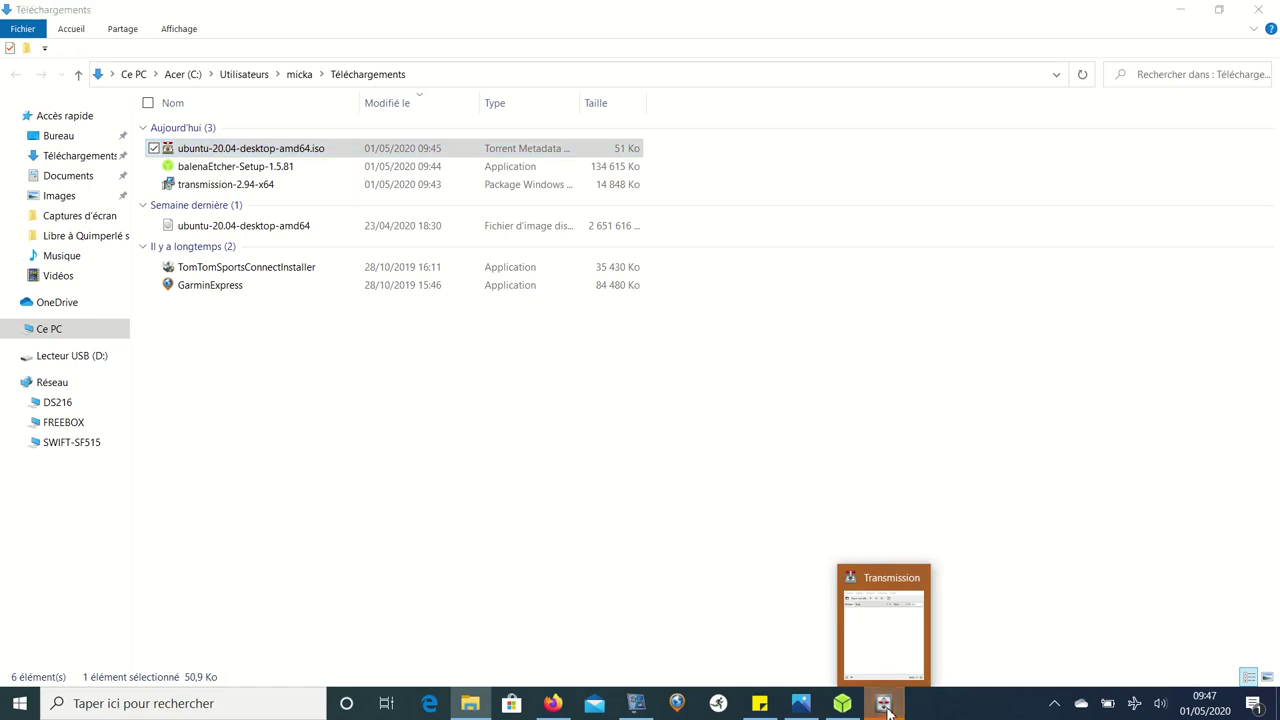
left_click(885, 705)
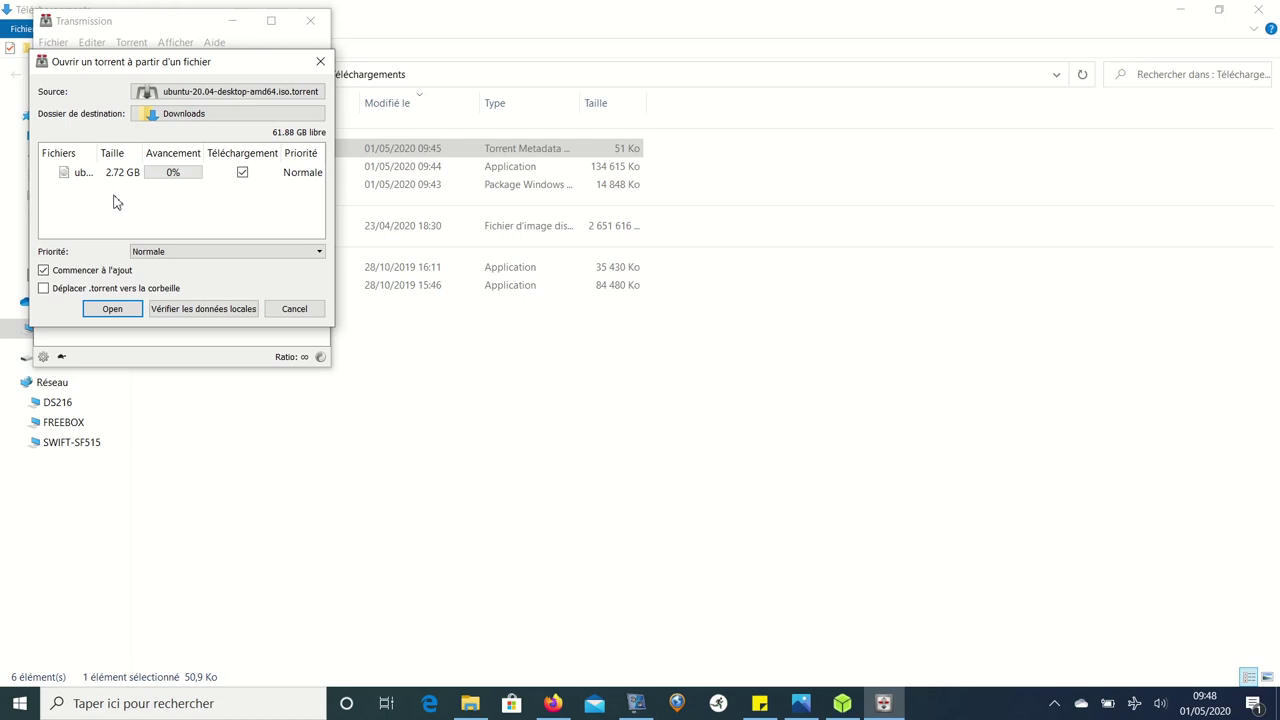
left_click(110, 309)
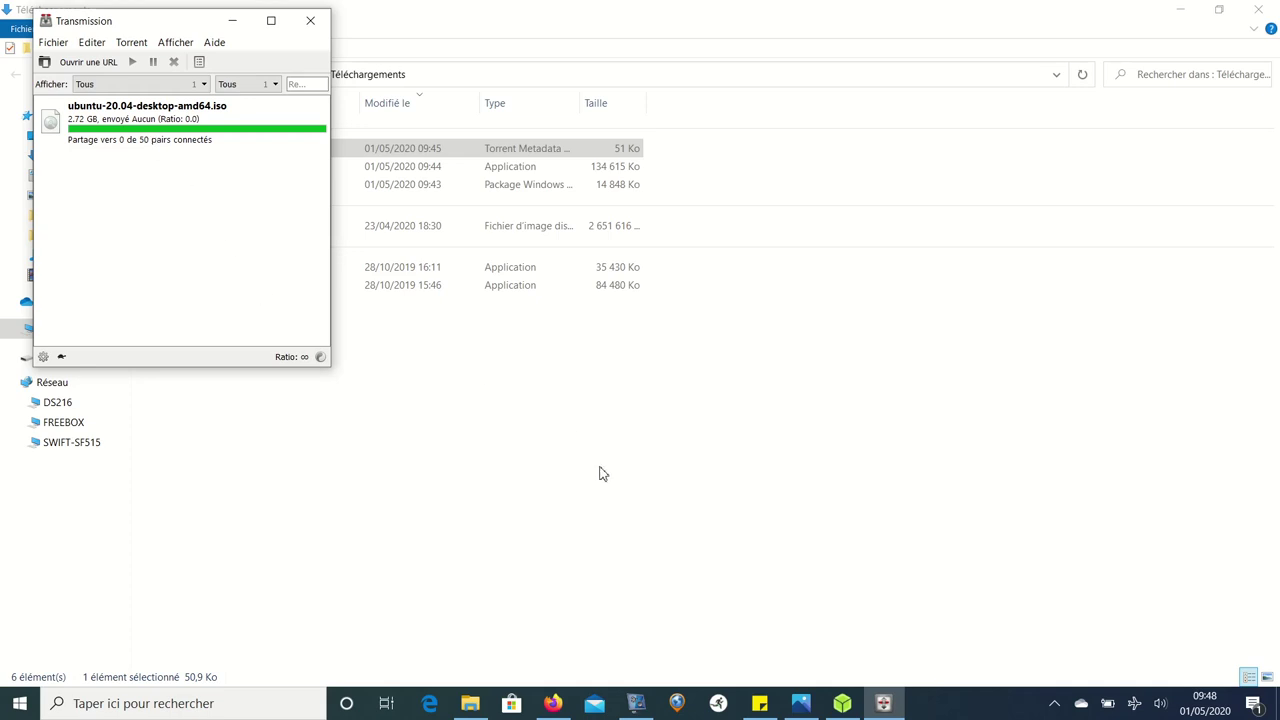
Switch to Etcher and select the ubuntu-20.04-desktop-amd64 image from the Téléchargements folder as the source
left_click(1054, 703)
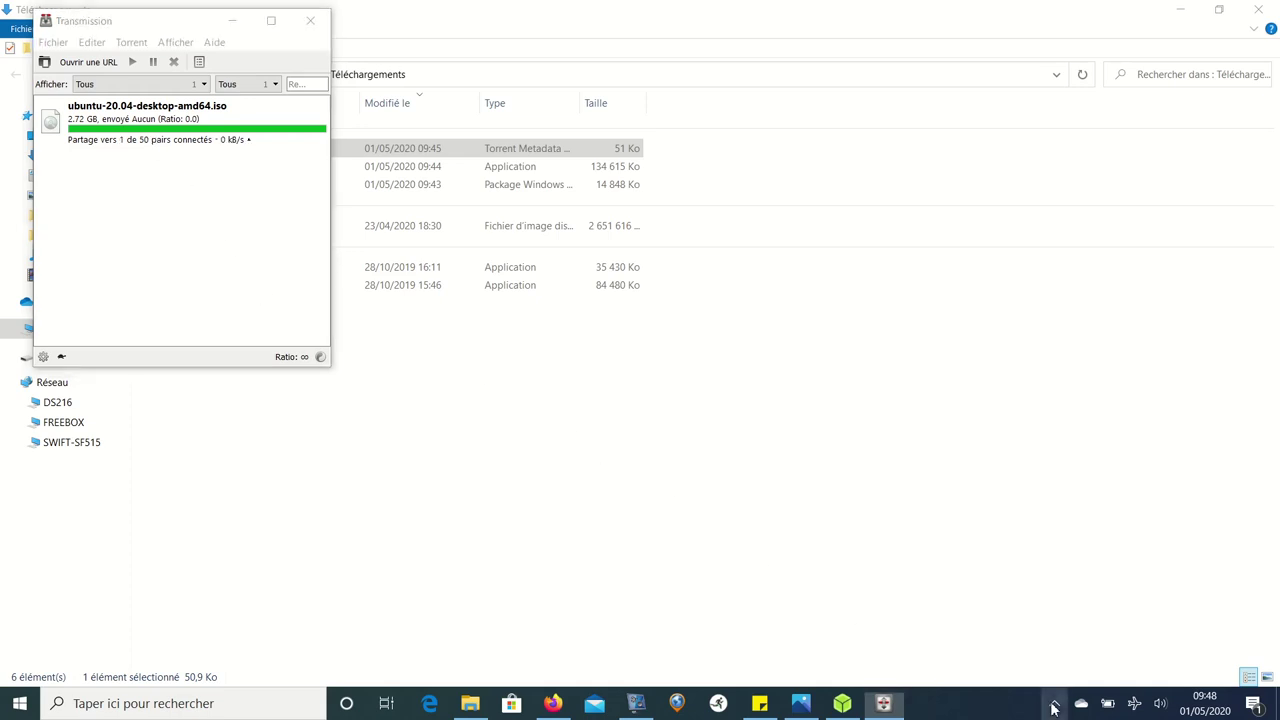
left_click(1021, 636)
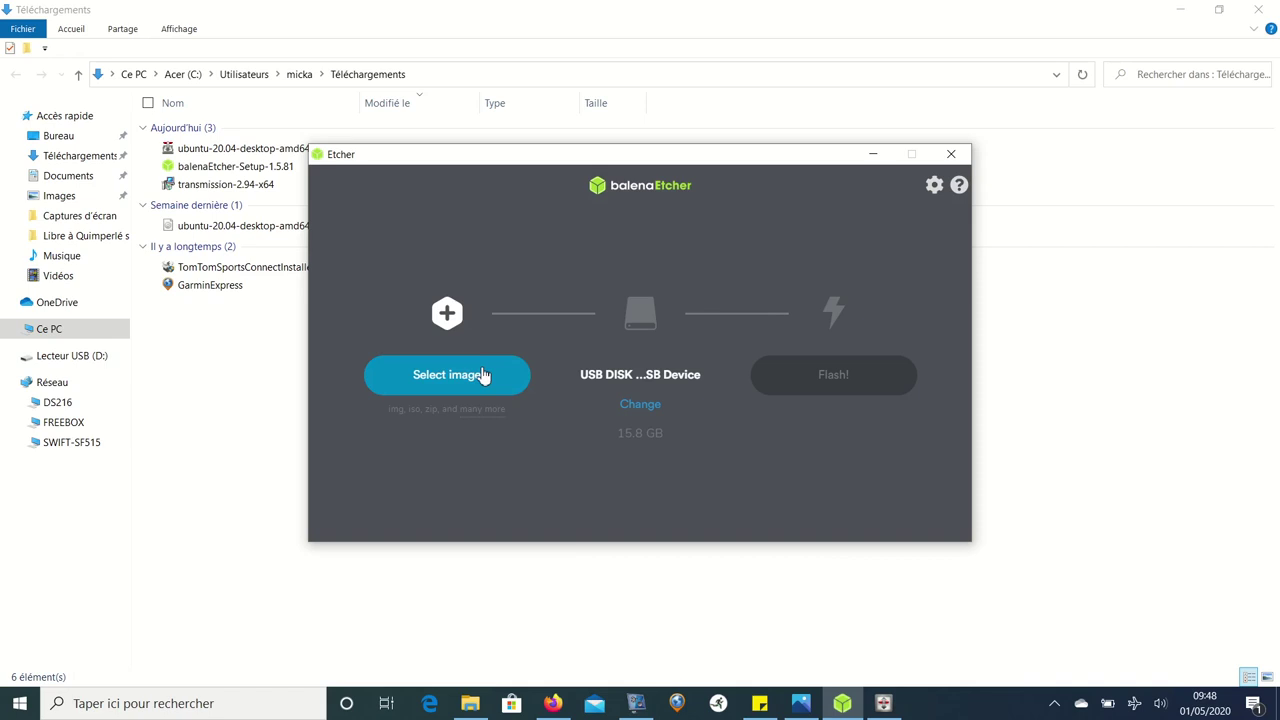
left_click(481, 374)
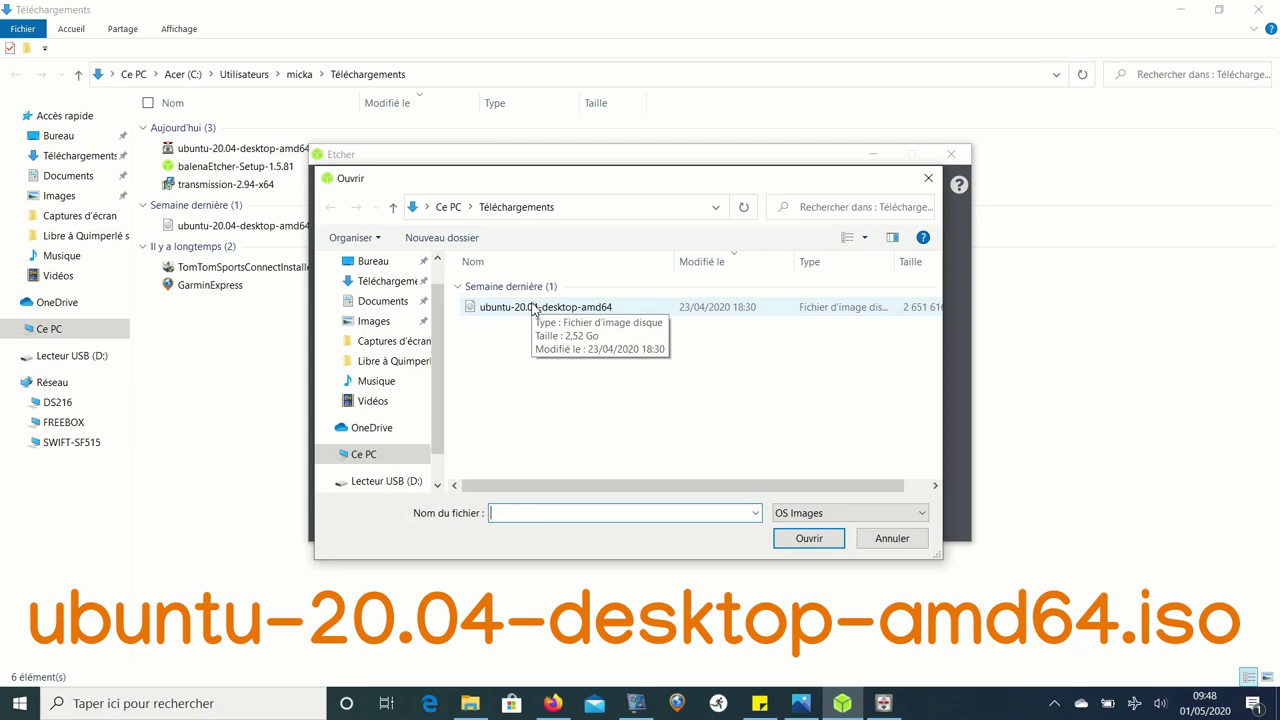
left_click(533, 310)
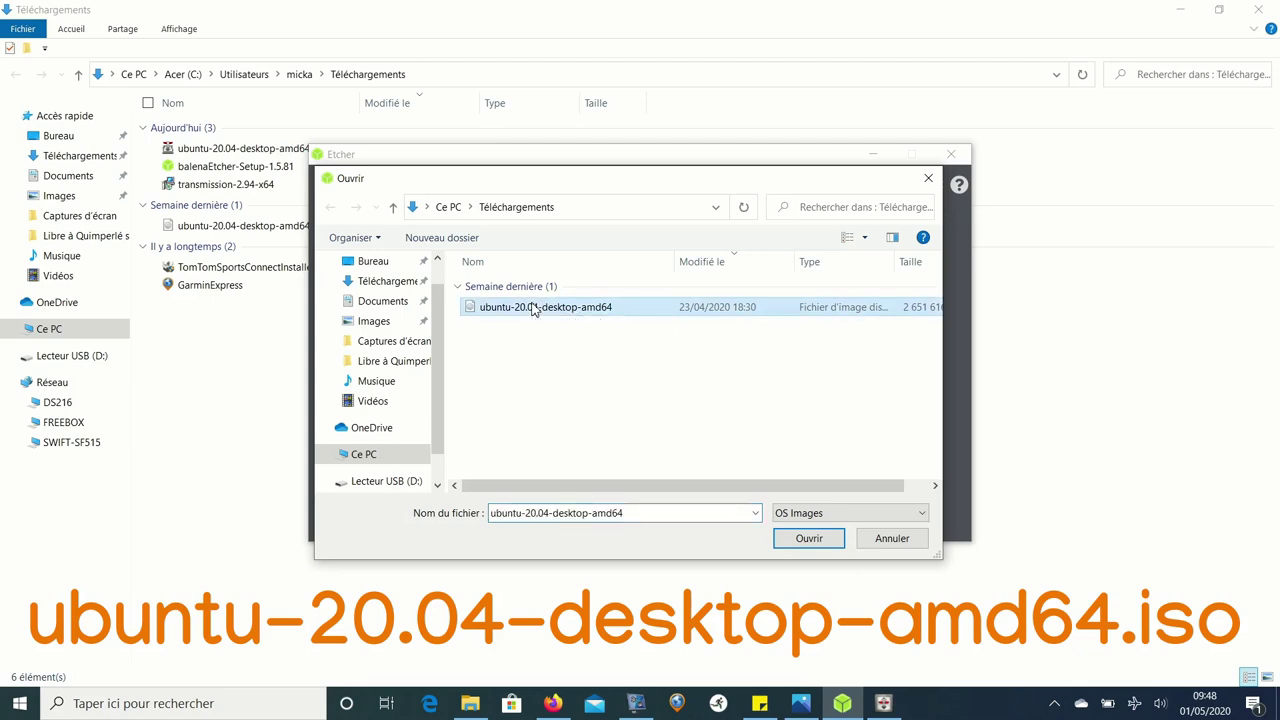
left_click(788, 546)
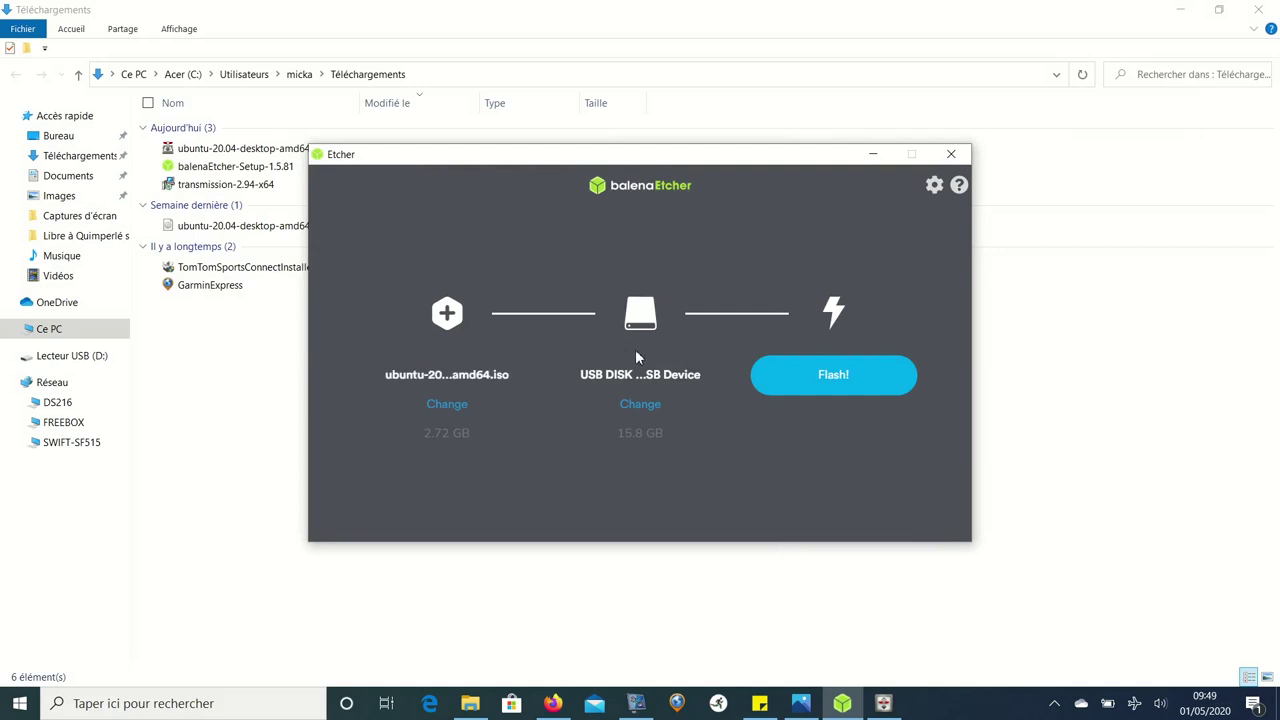
Confirm the USB DISK 3.0 Pro USB Device (15.8 GB) as the target drive and flash the Ubuntu image to it
left_click(632, 408)
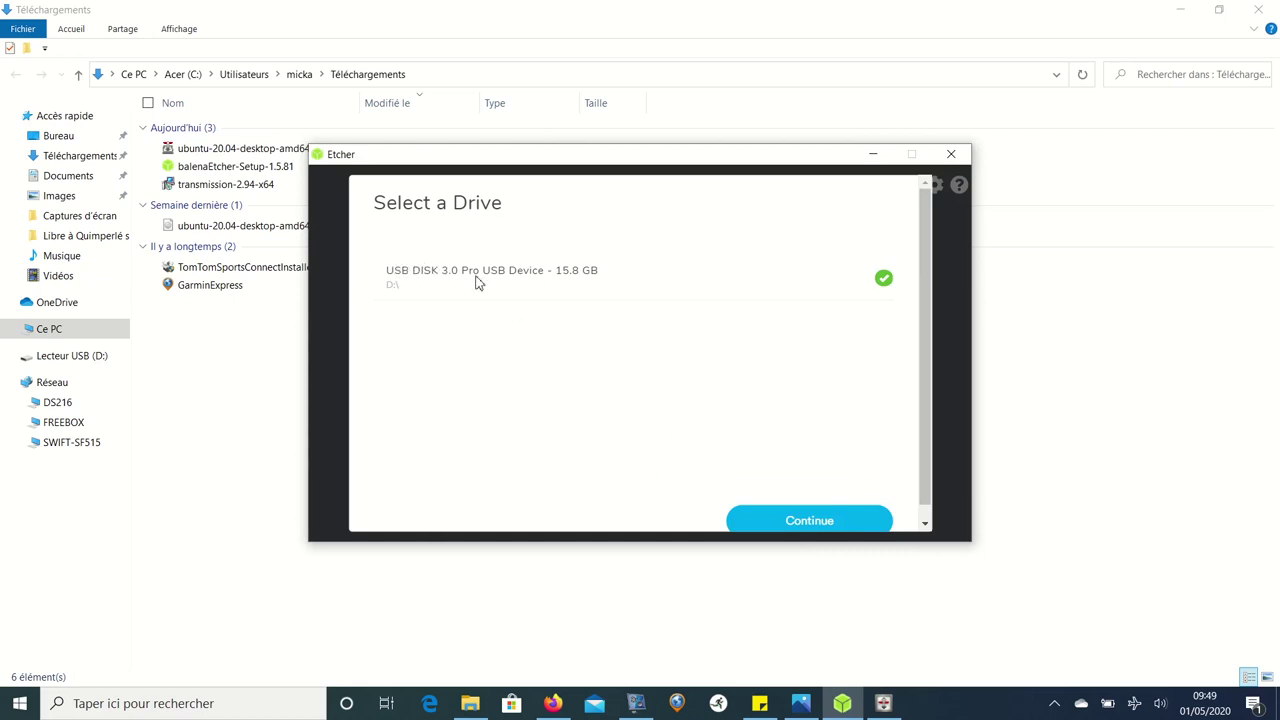
left_click(768, 527)
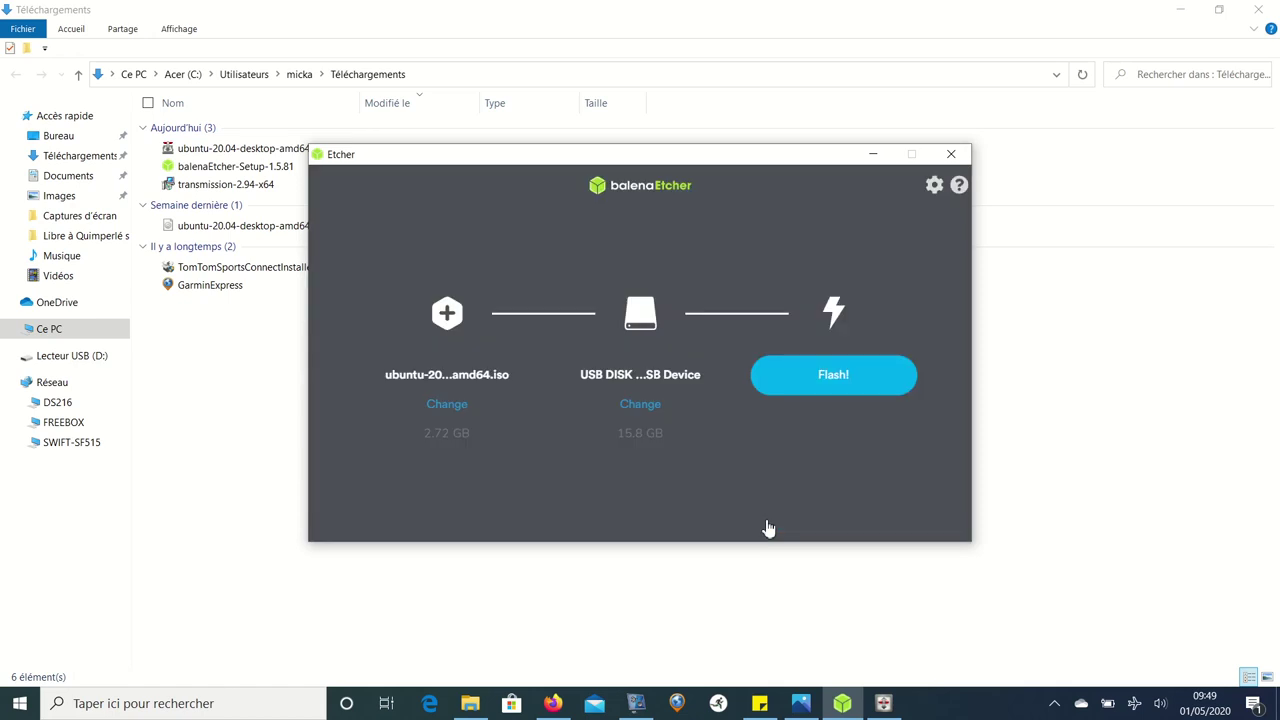
left_click(836, 376)
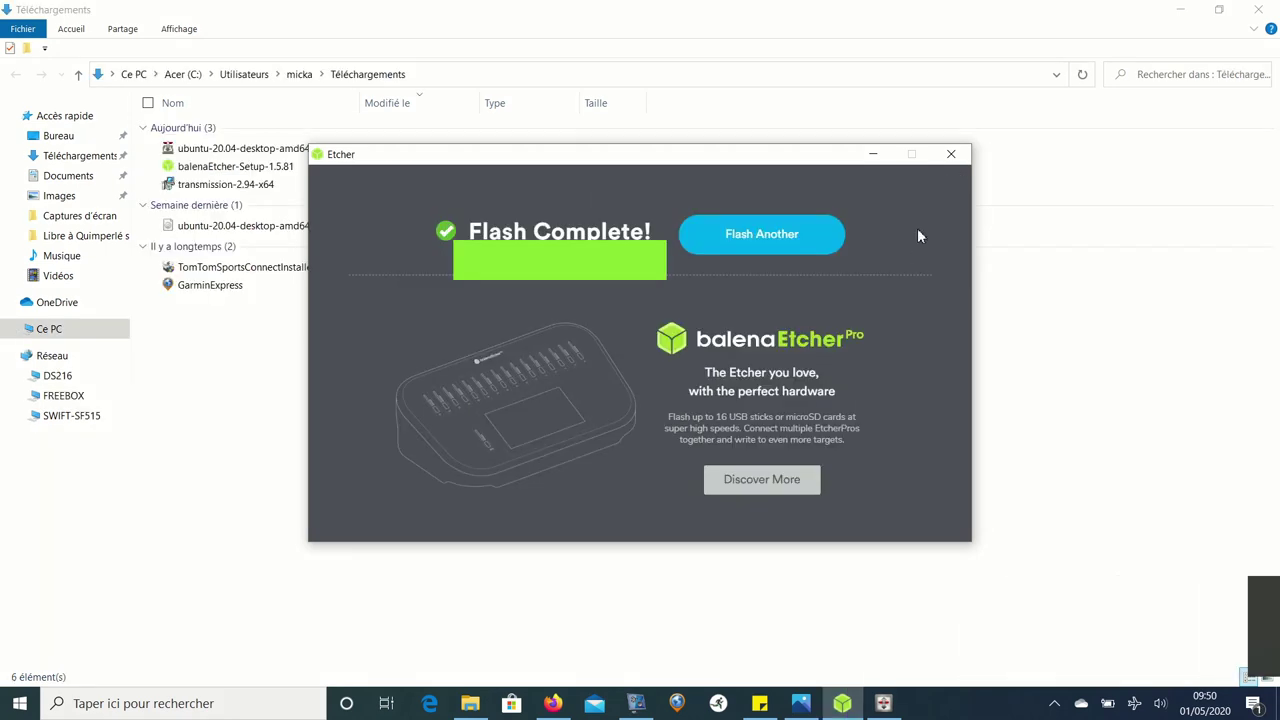
Close Etcher, the Téléchargements folder window and Transmission
left_click(947, 157)
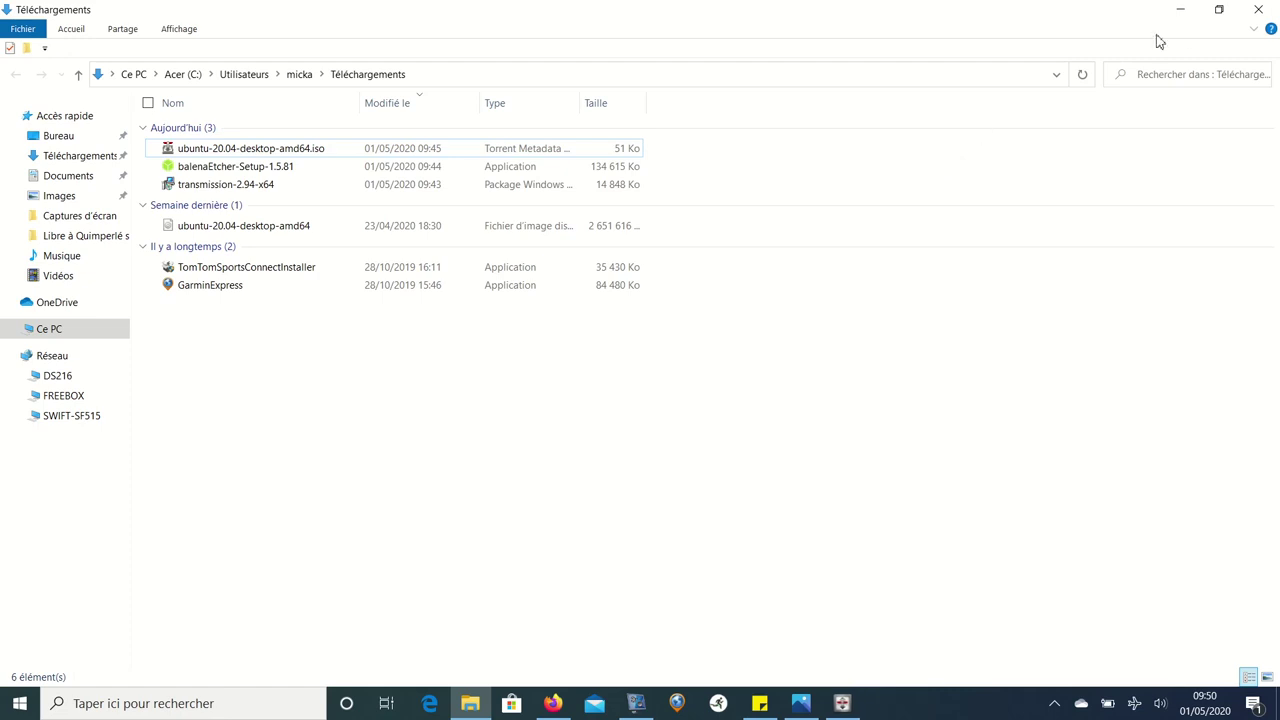
left_click(1259, 10)
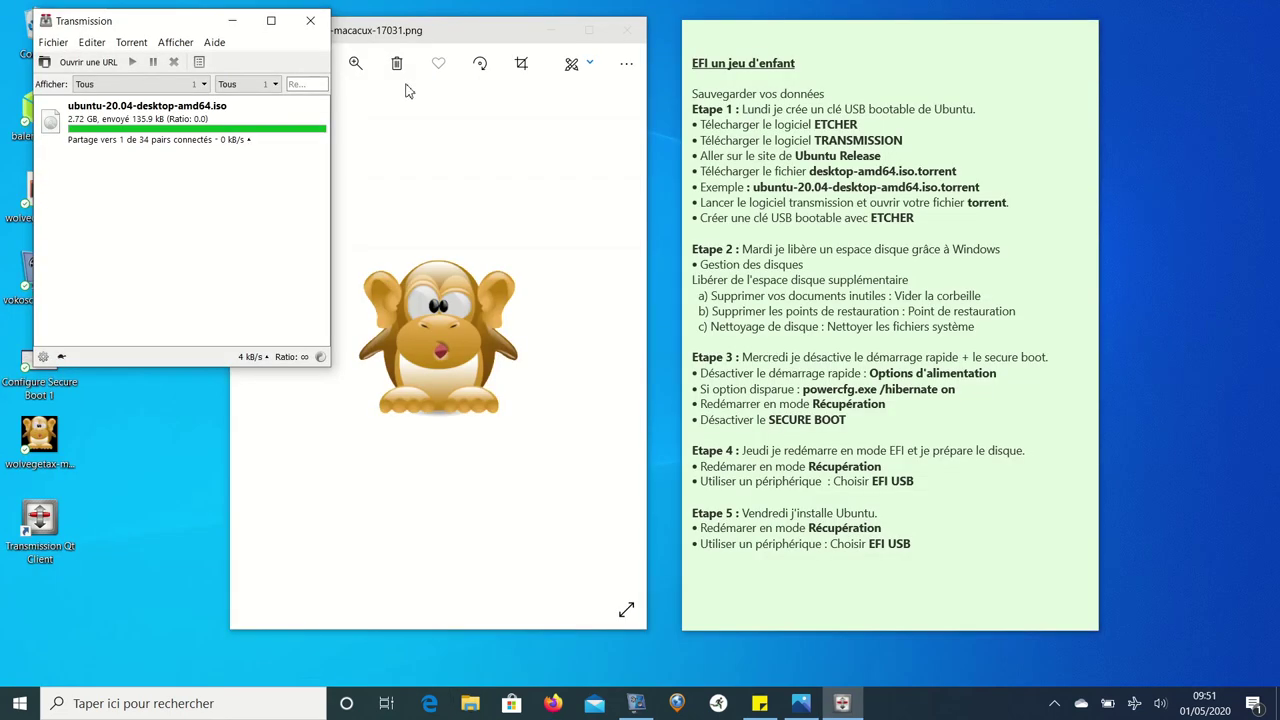
left_click(309, 22)
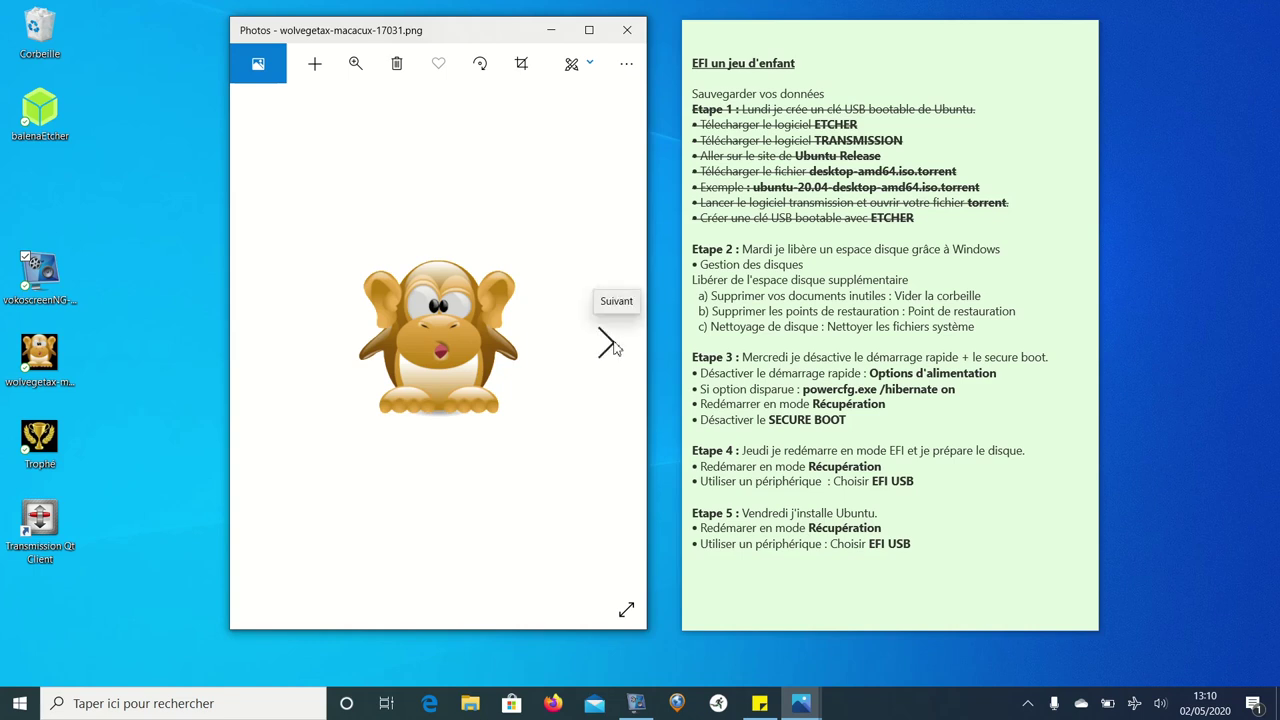
Show the next picture, Trophé.png, in the Photos viewer
left_click(607, 343)
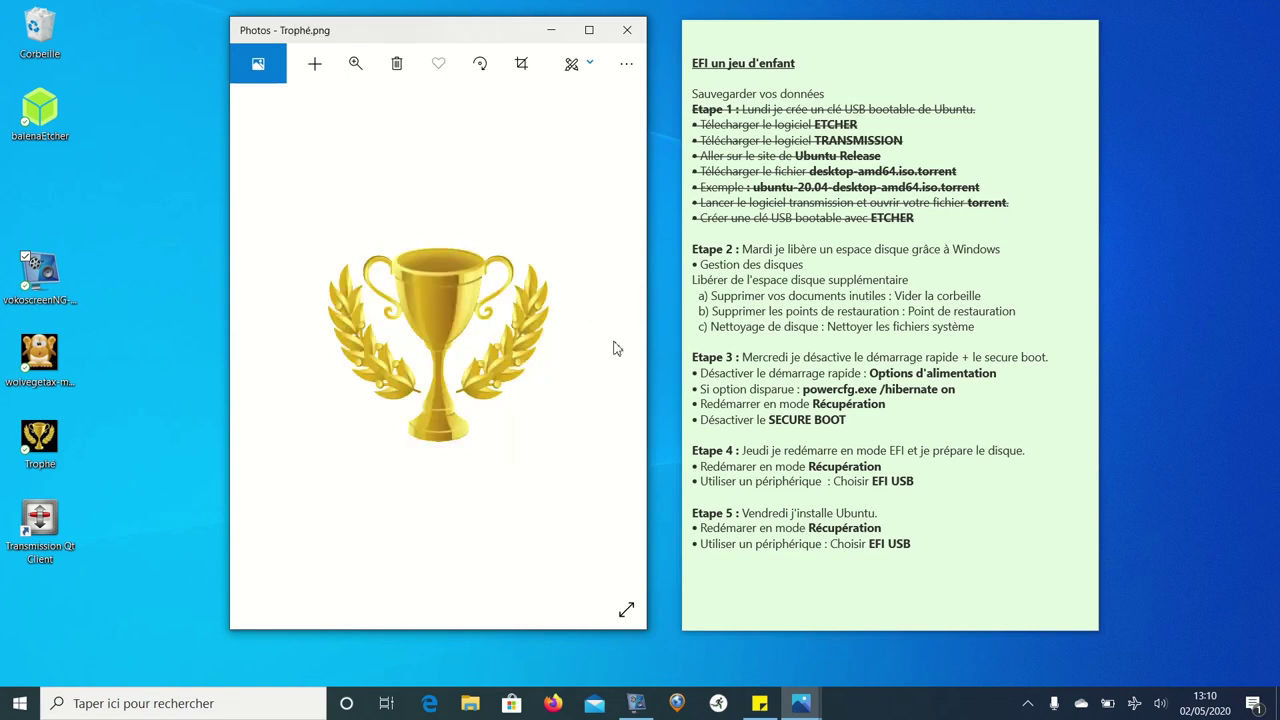